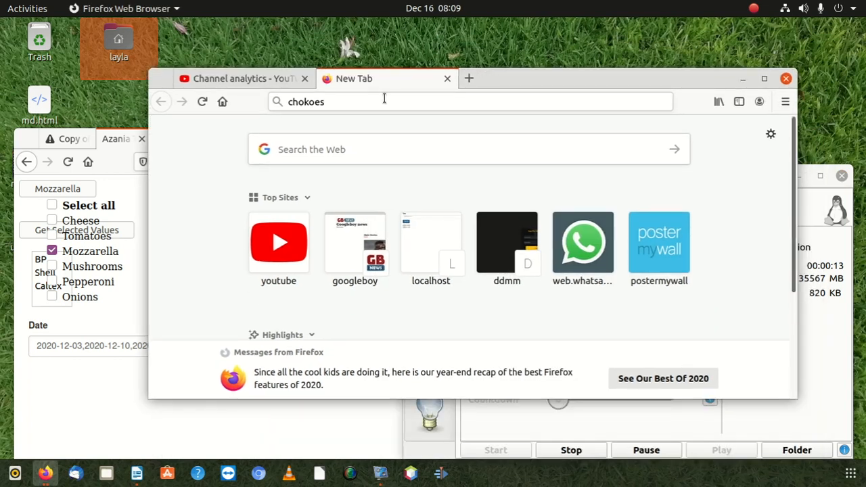
Step: Open youtube.com in the new browser tab
{"action": "left_click", "coordinate": [368, 98]}
{"action": "type", "text": "youtube.com/"}
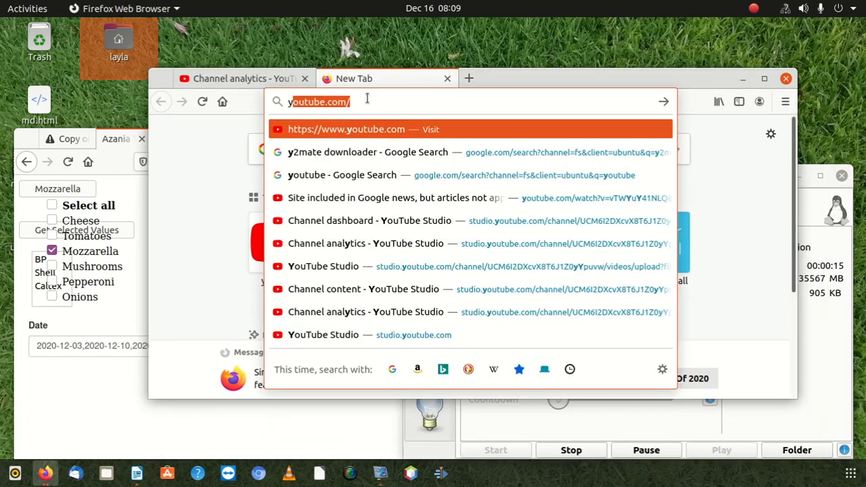
{"action": "key", "text": "Return"}
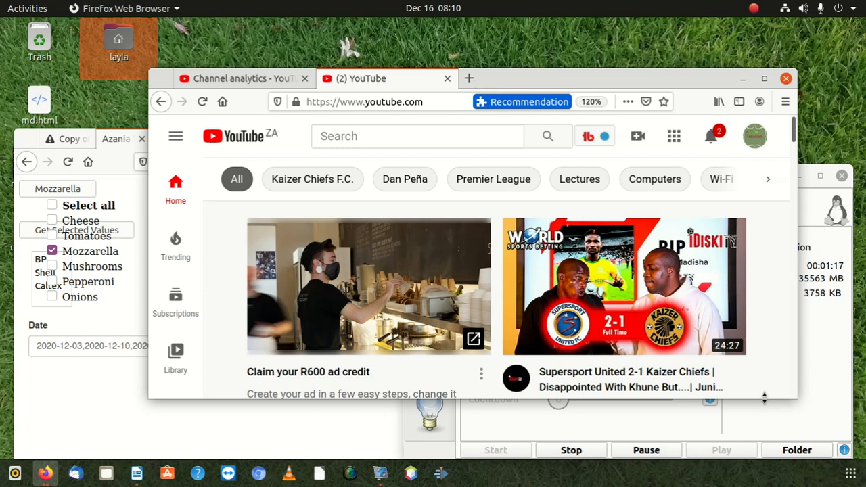
Step: Search the installed applications for "setting" and open the system Settings
{"action": "left_click", "coordinate": [851, 472]}
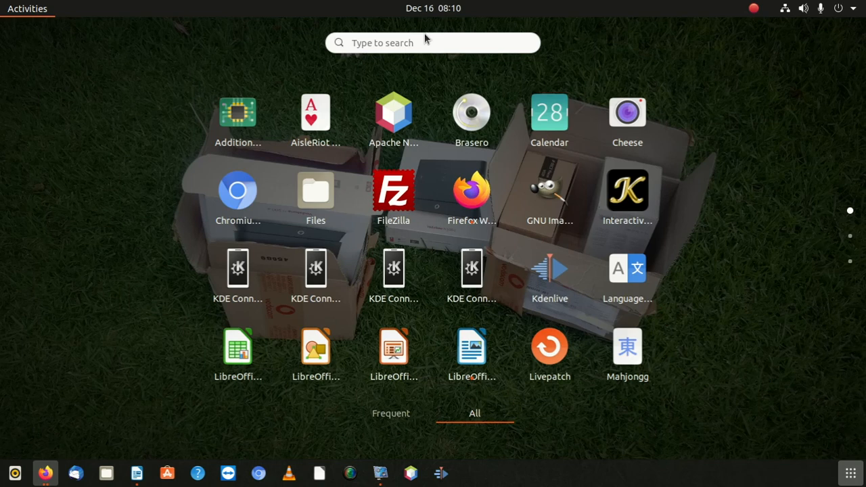
{"action": "left_click", "coordinate": [429, 39]}
{"action": "type", "text": "sy"}
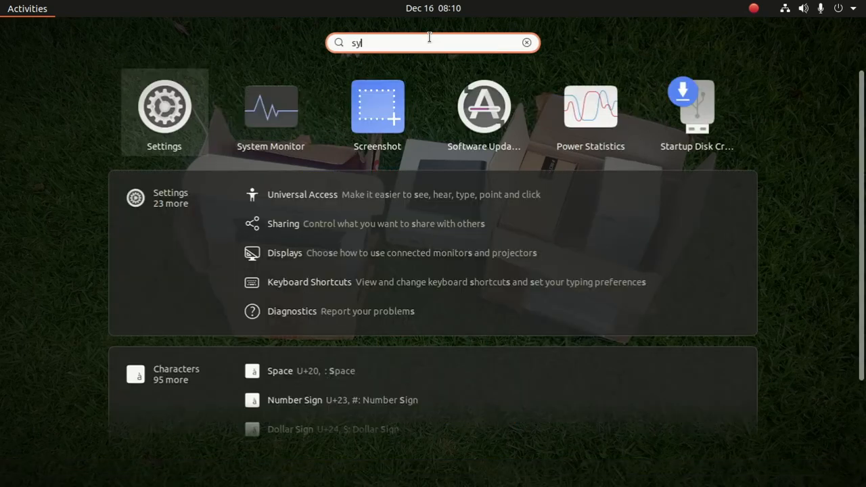
{"action": "type", "text": "stem"}
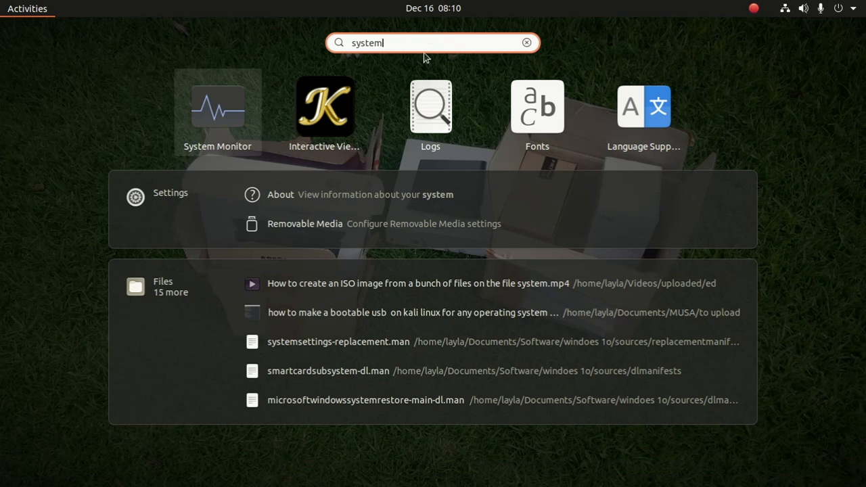
{"action": "key", "text": "BackSpace"}
{"action": "key", "text": "BackSpace"}
{"action": "key", "text": "BackSpace"}
{"action": "key", "text": "BackSpace"}
{"action": "key", "text": "BackSpace"}
{"action": "key", "text": "BackSpace"}
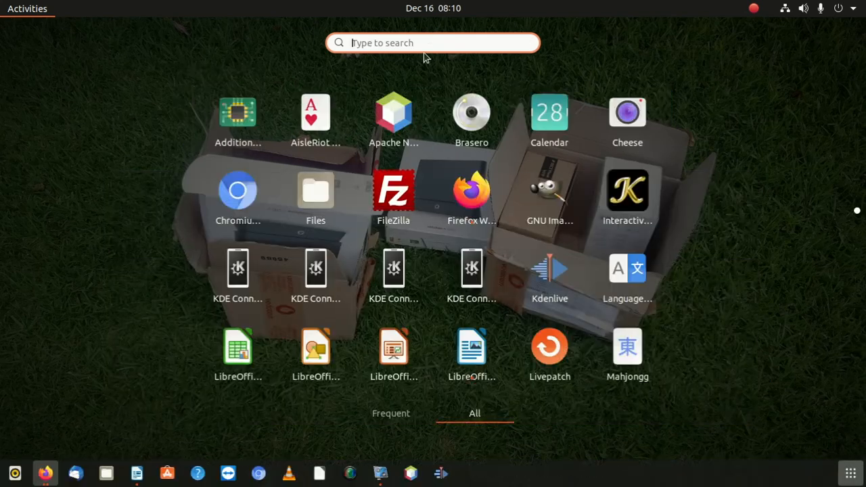
{"action": "type", "text": "setting"}
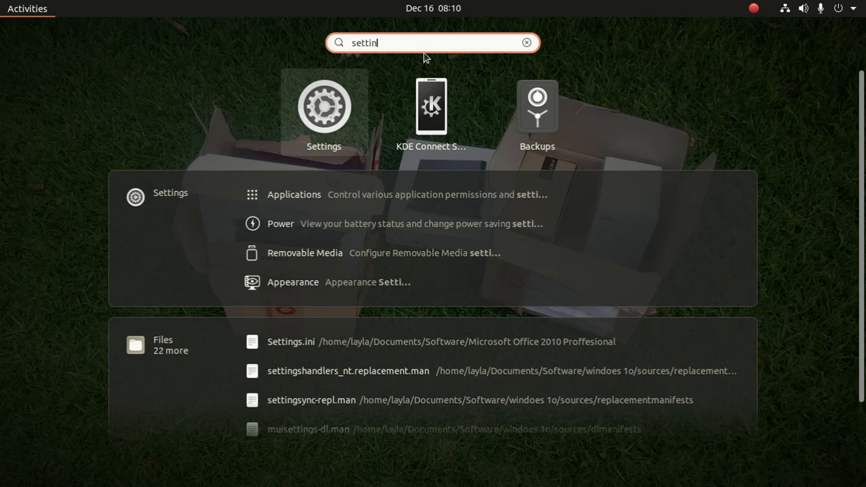
{"action": "left_click", "coordinate": [337, 110]}
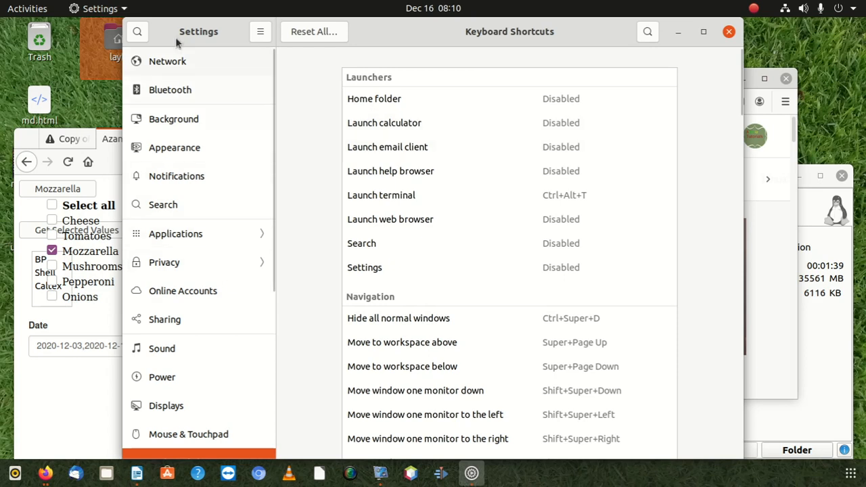
Step: Search the settings for "short" and open the Keyboard Shortcuts page
{"action": "left_click", "coordinate": [202, 144]}
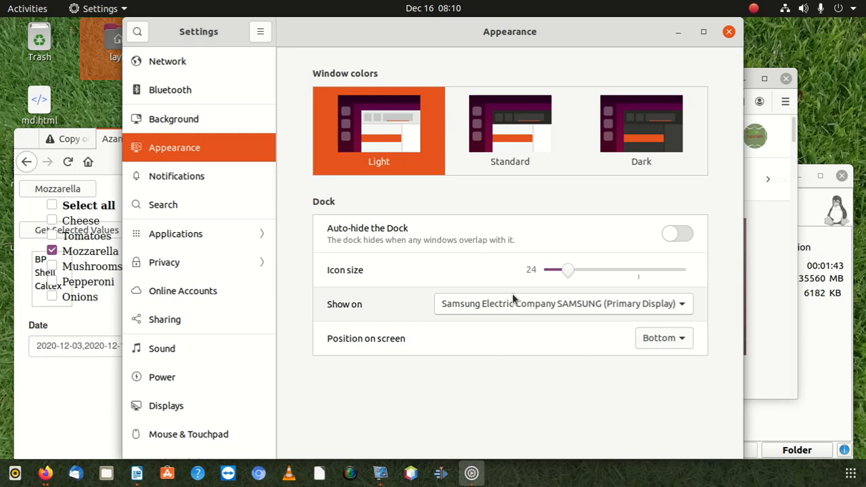
{"action": "left_click", "coordinate": [143, 32]}
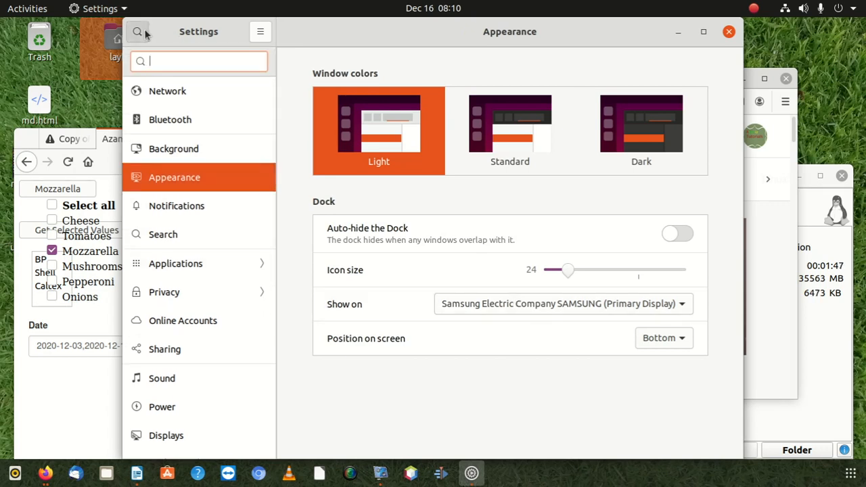
{"action": "type", "text": "shortv\\"}
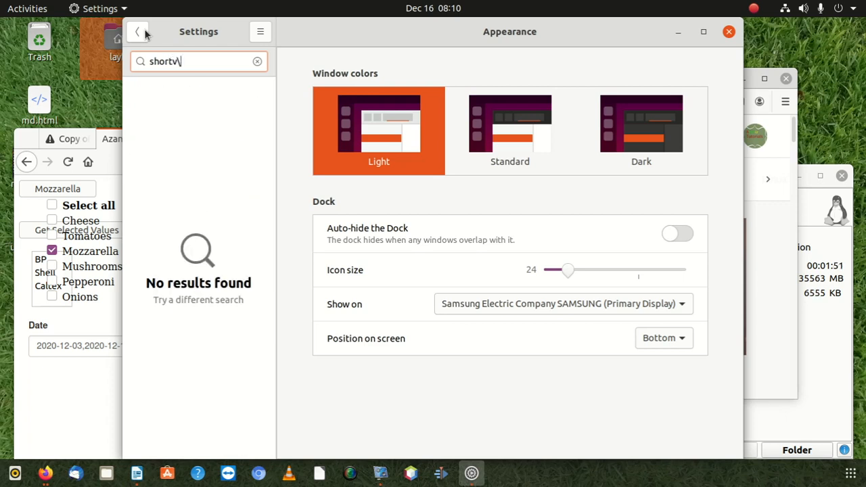
{"action": "key", "text": "BackSpace"}
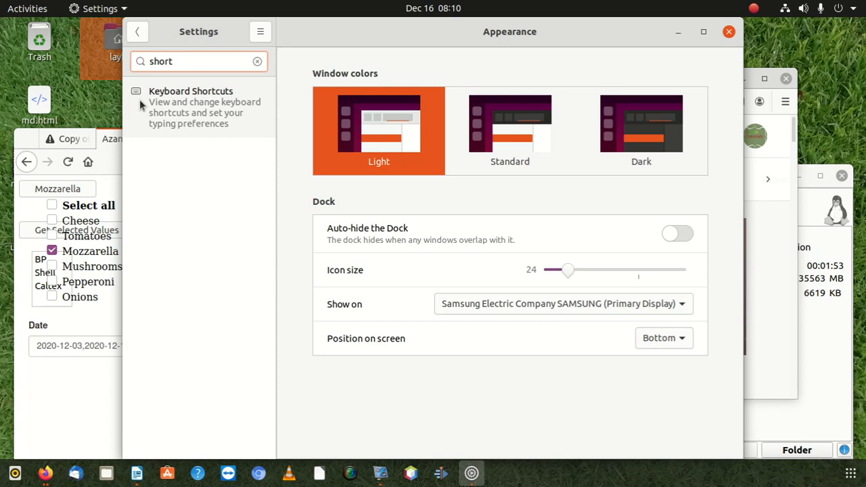
{"action": "left_click", "coordinate": [220, 94]}
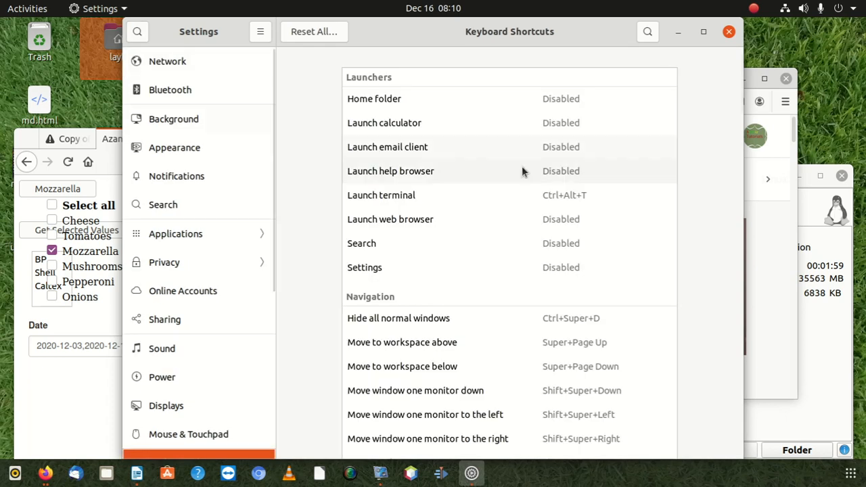
Step: Look through the keyboard shortcuts list to find the Log out entry in the System section
{"action": "scroll", "coordinate": [523, 196], "scroll_direction": "down", "scroll_amount": 5}
{"action": "scroll", "coordinate": [518, 224], "scroll_direction": "down", "scroll_amount": 15}
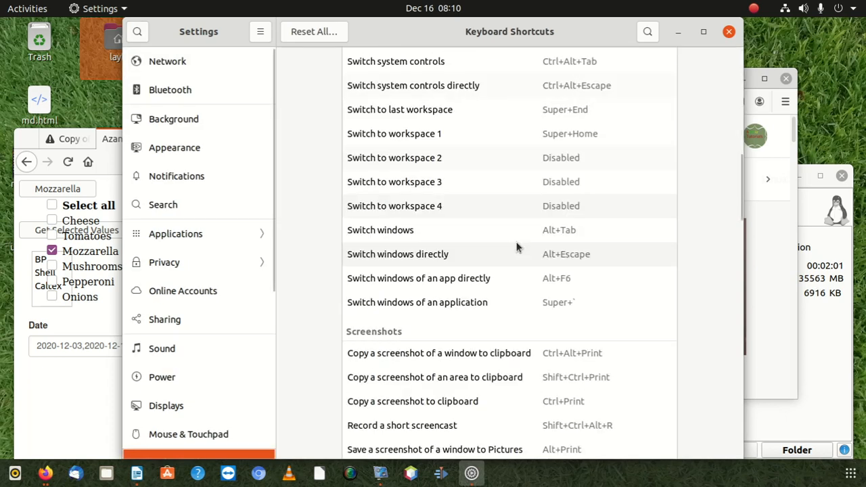
{"action": "scroll", "coordinate": [501, 266], "scroll_direction": "down", "scroll_amount": 10}
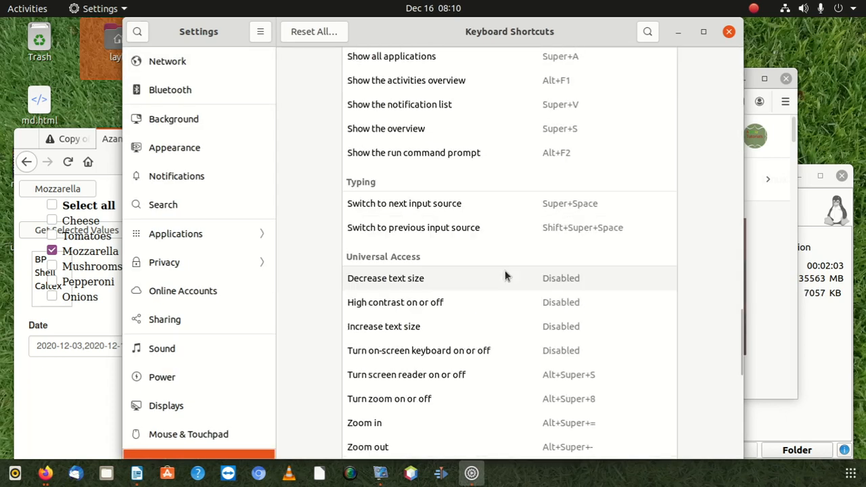
{"action": "scroll", "coordinate": [504, 276], "scroll_direction": "up", "scroll_amount": 1}
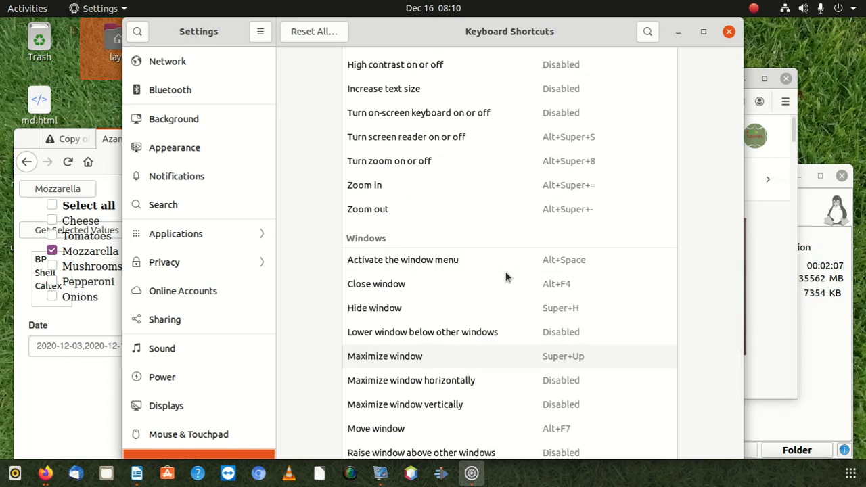
{"action": "scroll", "coordinate": [498, 265], "scroll_direction": "down", "scroll_amount": 5}
{"action": "scroll", "coordinate": [497, 265], "scroll_direction": "up", "scroll_amount": 5}
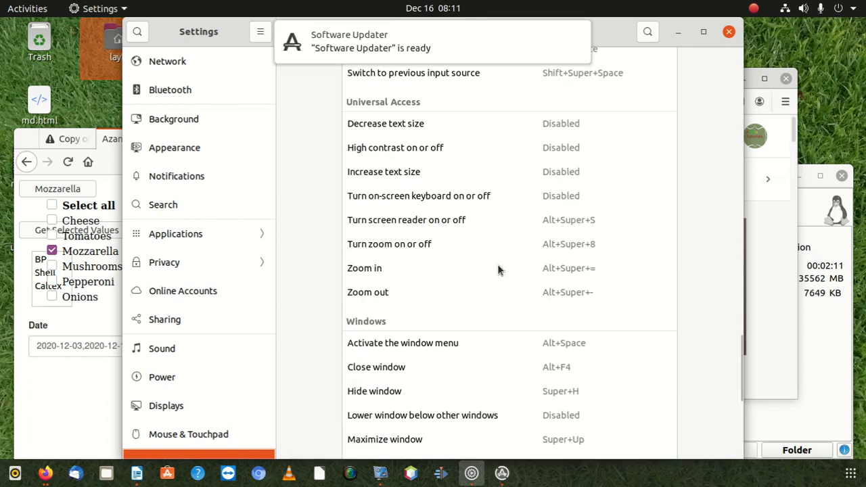
{"action": "scroll", "coordinate": [498, 269], "scroll_direction": "up", "scroll_amount": 1}
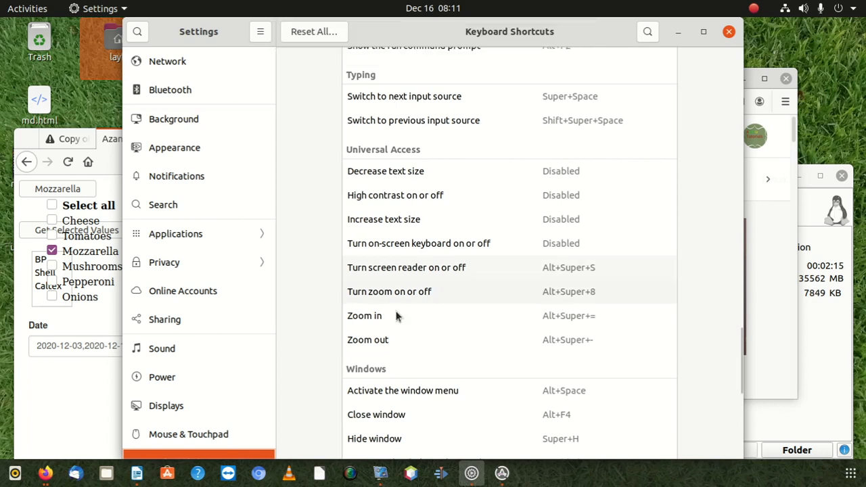
{"action": "scroll", "coordinate": [391, 330], "scroll_direction": "up", "scroll_amount": 7}
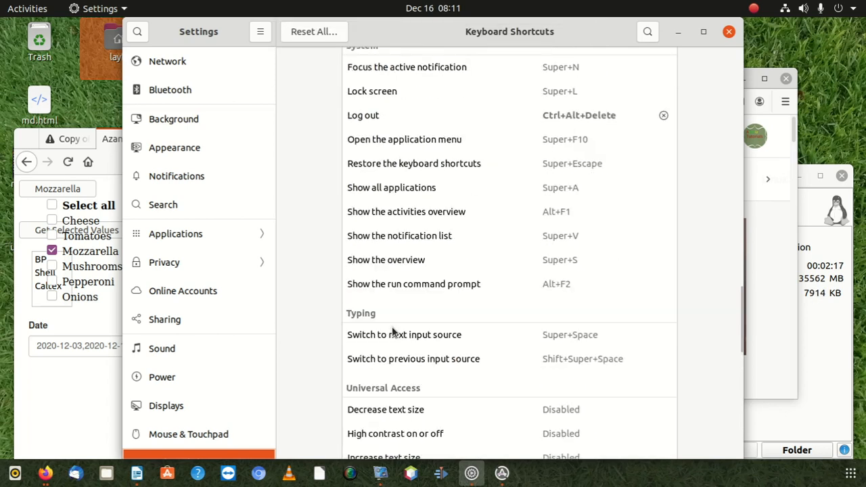
{"action": "scroll", "coordinate": [392, 331], "scroll_direction": "up", "scroll_amount": 1}
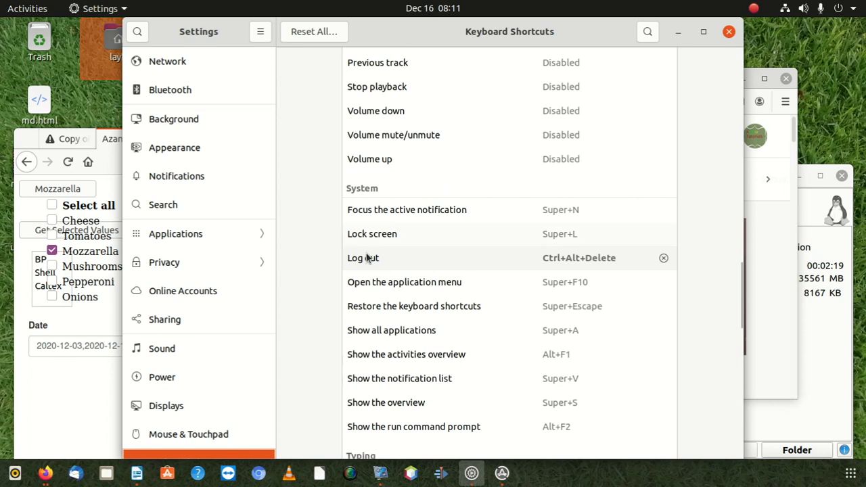
{"action": "left_click", "coordinate": [590, 259]}
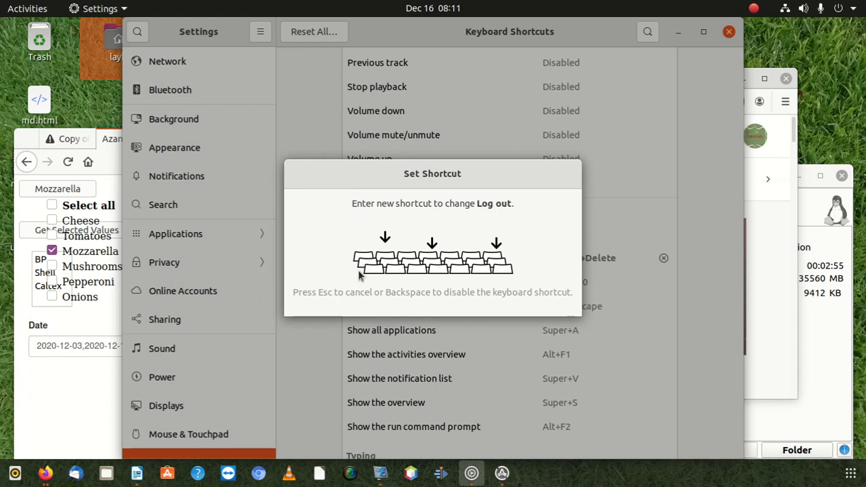
{"action": "key", "text": "Escape"}
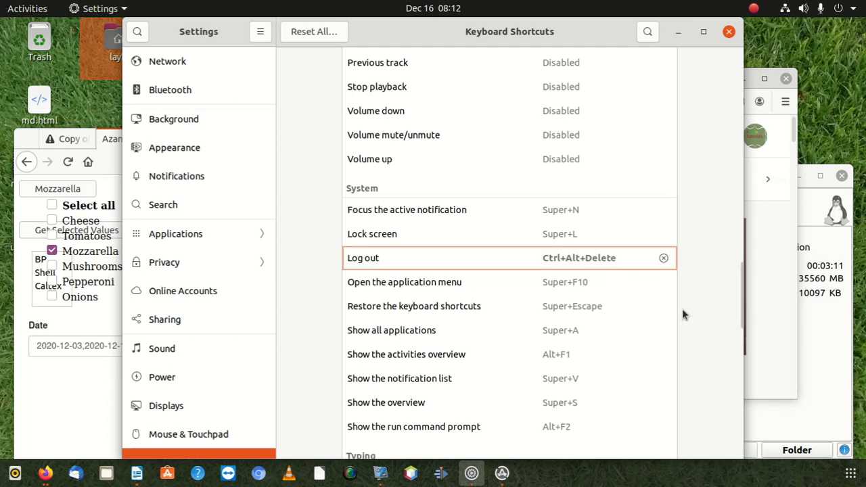
{"action": "left_click", "coordinate": [439, 265]}
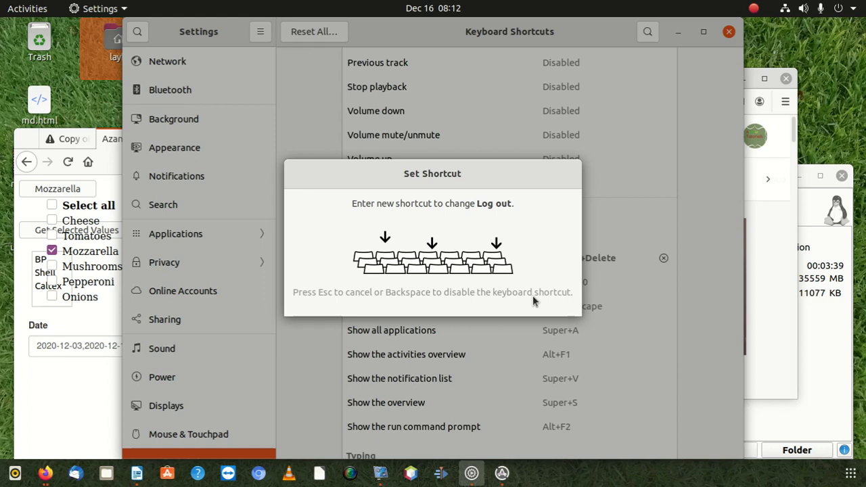
{"action": "key", "text": "BackSpace"}
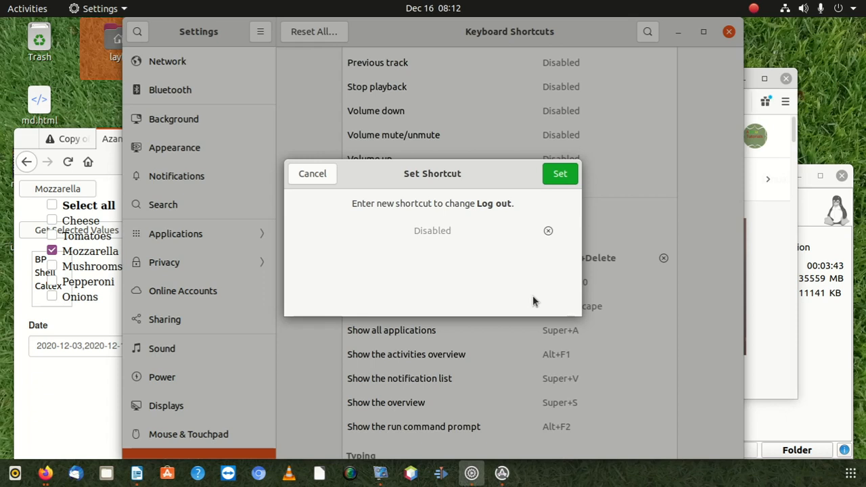
{"action": "left_click", "coordinate": [334, 170]}
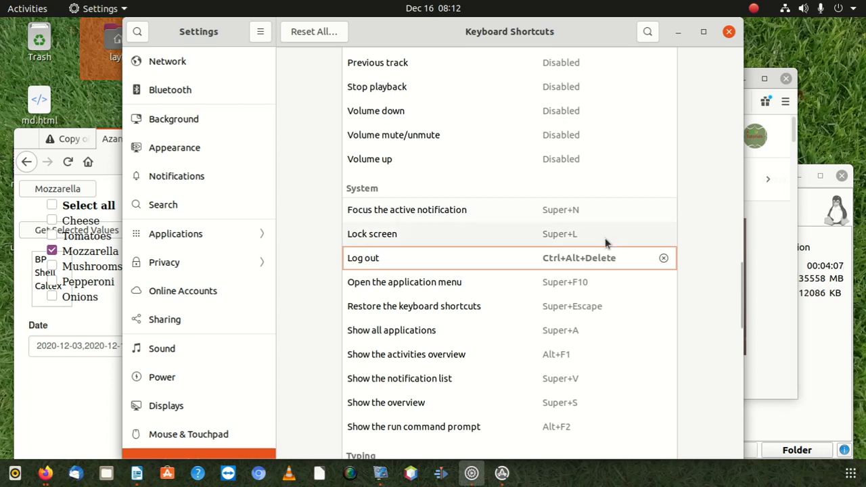
Step: Disable the Log out keyboard shortcut in the System section and apply the change
{"action": "left_click", "coordinate": [560, 264]}
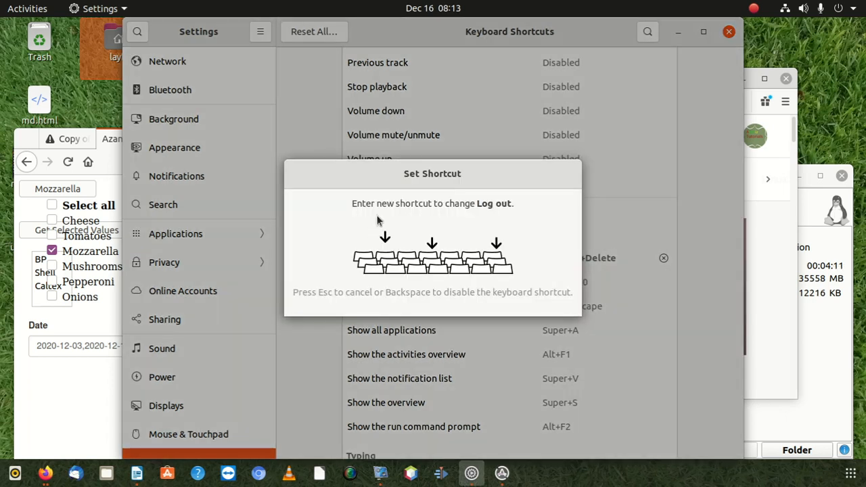
{"action": "key", "text": "BackSpace"}
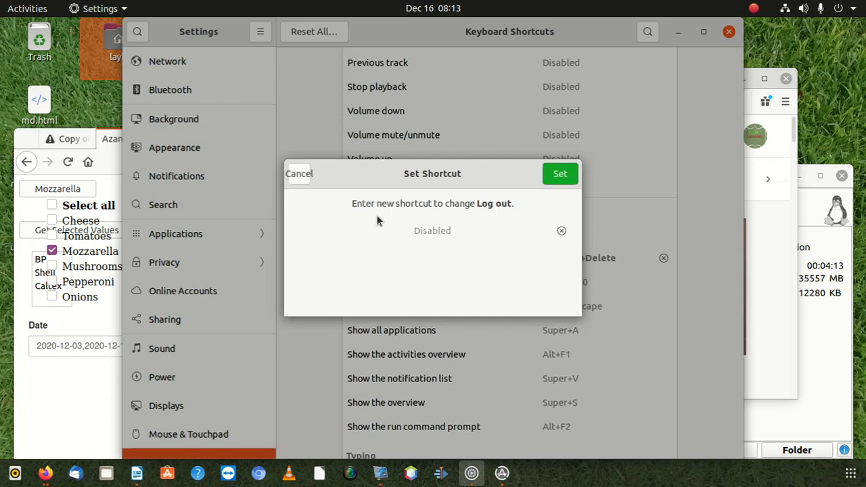
{"action": "left_click", "coordinate": [560, 176]}
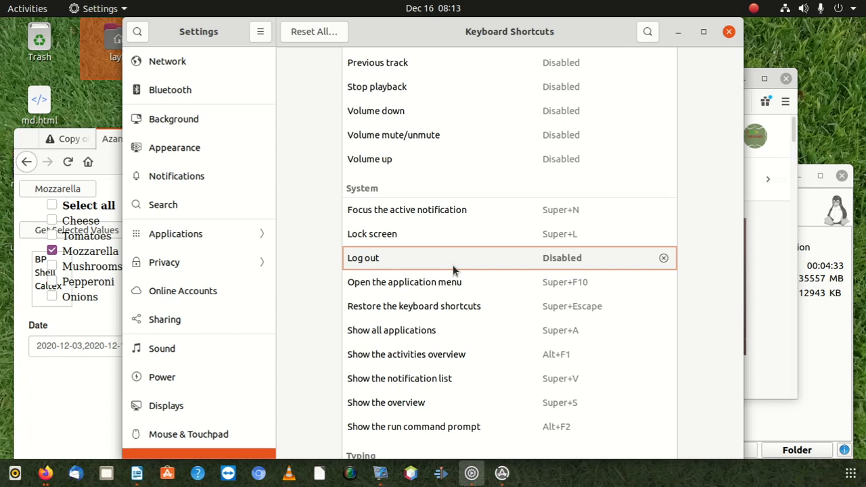
Step: Start a new custom keyboard shortcut and name it "Task Manager"
{"action": "scroll", "coordinate": [452, 269], "scroll_direction": "down", "scroll_amount": 15}
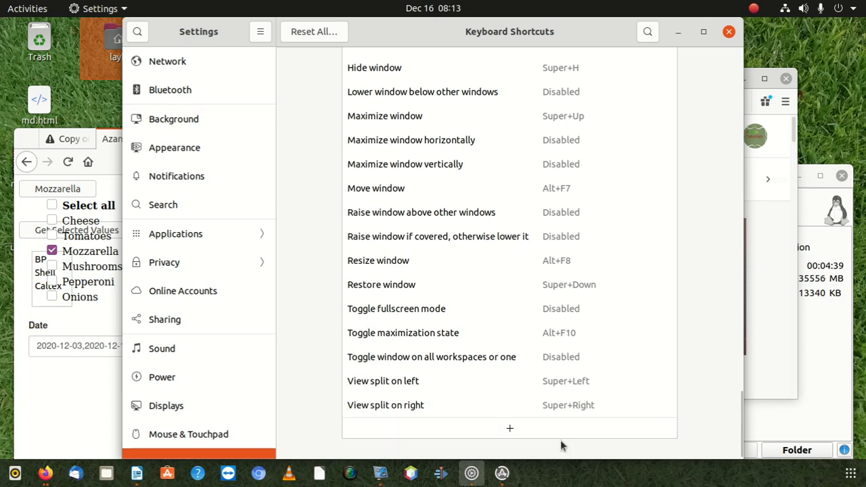
{"action": "left_click", "coordinate": [502, 420]}
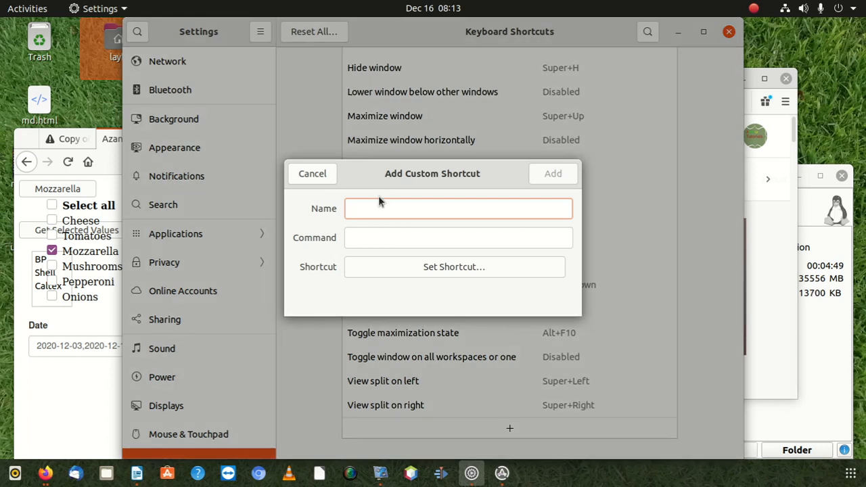
{"action": "type", "text": "Tasjk"}
{"action": "key", "text": "BackSpace"}
{"action": "type", "text": "k Mnager"}
{"action": "left_click", "coordinate": [362, 238]}
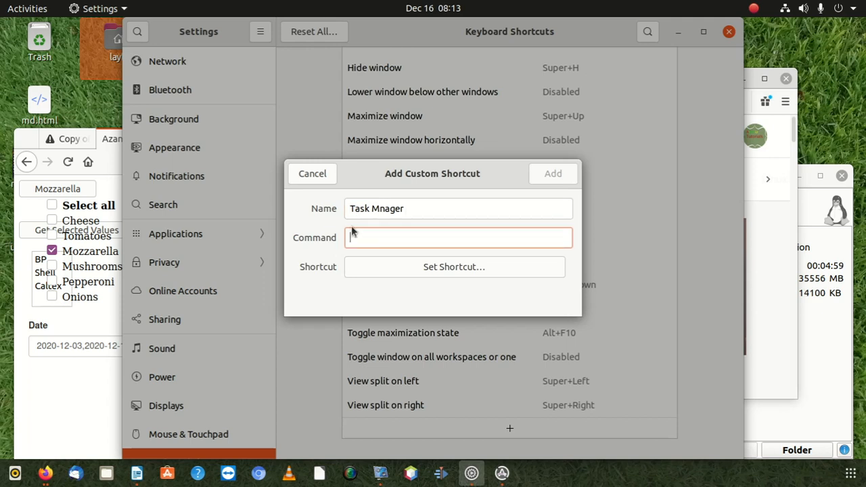
{"action": "left_click", "coordinate": [379, 213]}
{"action": "type", "text": "a"}
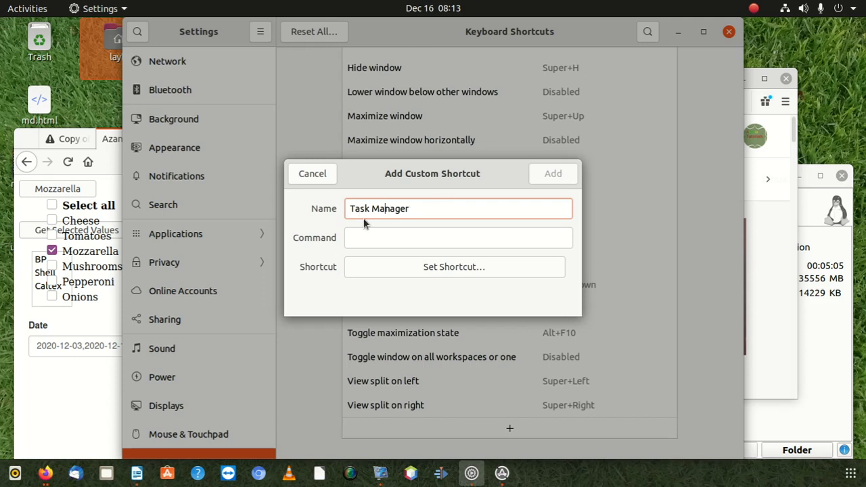
Step: Paste the copied gnome-system-monitor text as the command of the Task Manager shortcut
{"action": "left_click", "coordinate": [370, 240]}
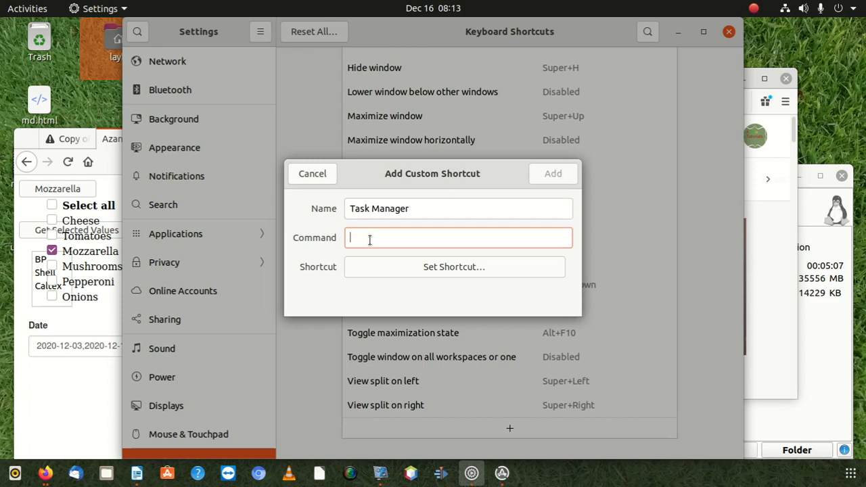
{"action": "right_click", "coordinate": [369, 239]}
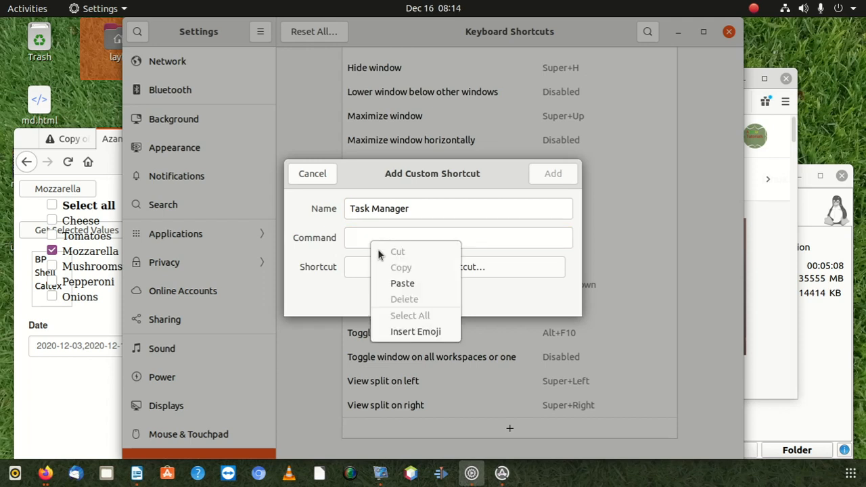
{"action": "left_click", "coordinate": [398, 283]}
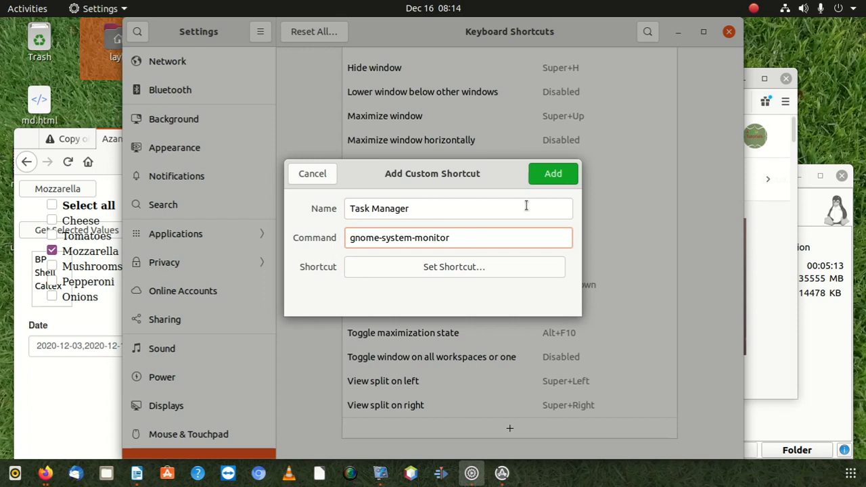
Step: Add the Task Manager entry with its gnome-system-monitor command to the custom shortcuts
{"action": "left_click", "coordinate": [554, 176]}
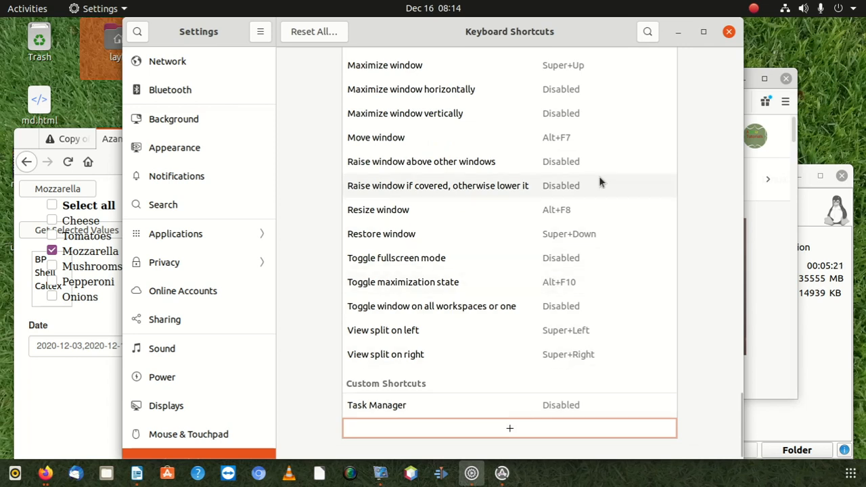
{"action": "scroll", "coordinate": [557, 271], "scroll_direction": "up", "scroll_amount": 2}
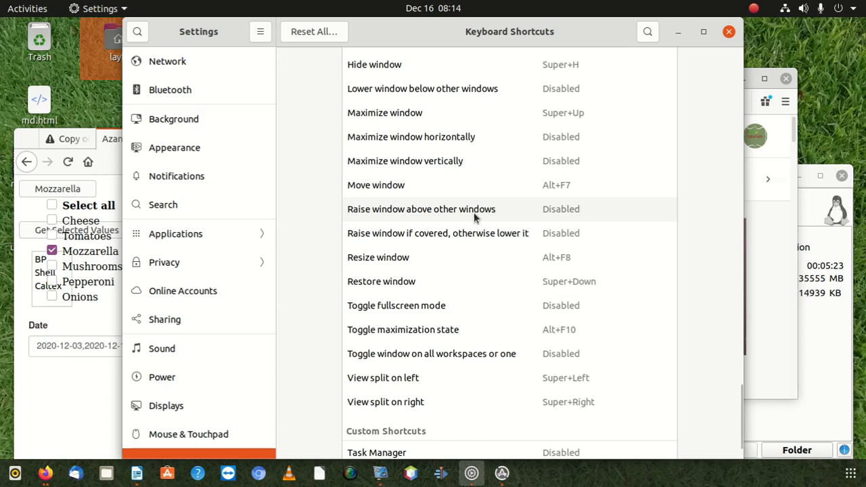
{"action": "scroll", "coordinate": [541, 284], "scroll_direction": "down", "scroll_amount": 2}
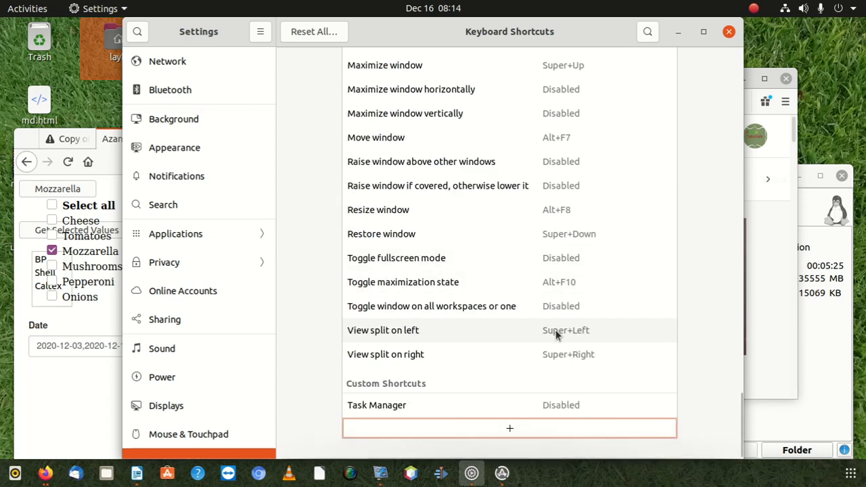
Step: Assign the key combination Ctrl+Alt+Delete to the Task Manager custom shortcut and close its dialog
{"action": "left_click", "coordinate": [552, 405]}
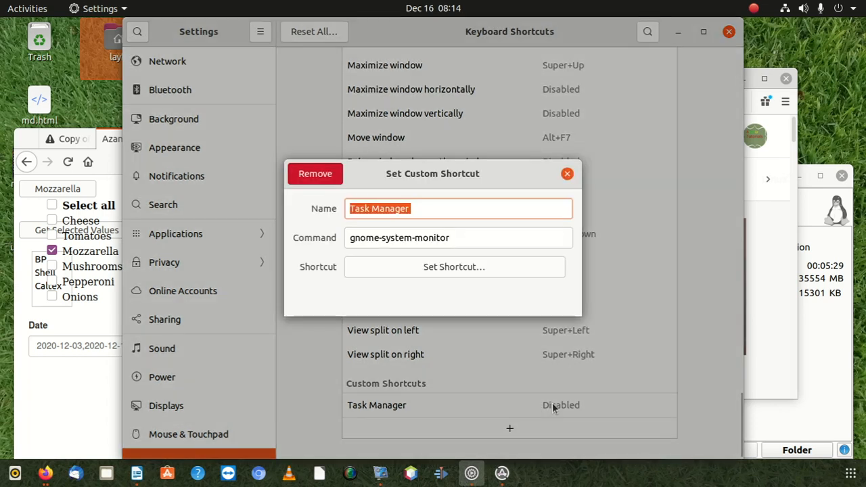
{"action": "left_click", "coordinate": [438, 268]}
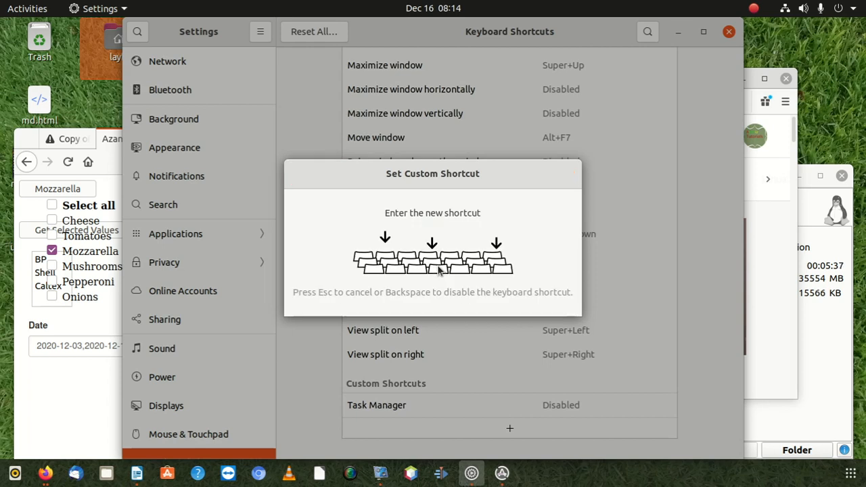
{"action": "key", "text": "ctrl"}
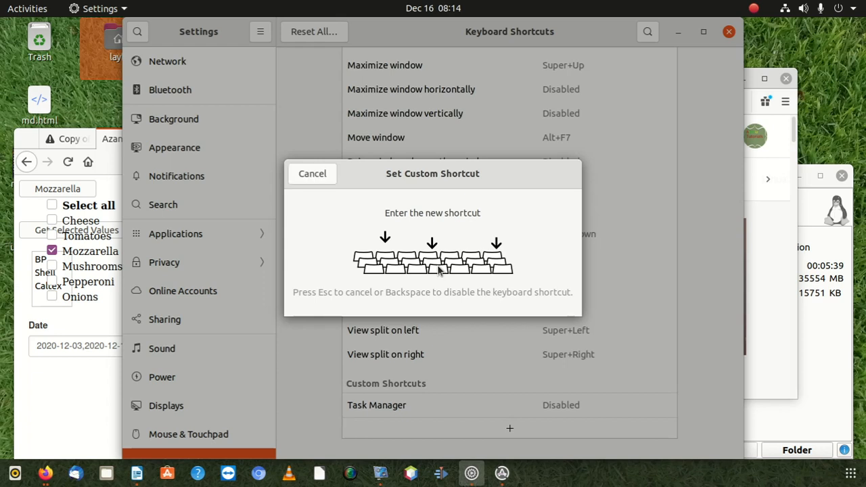
{"action": "key", "text": "ctrl+alt+Delete"}
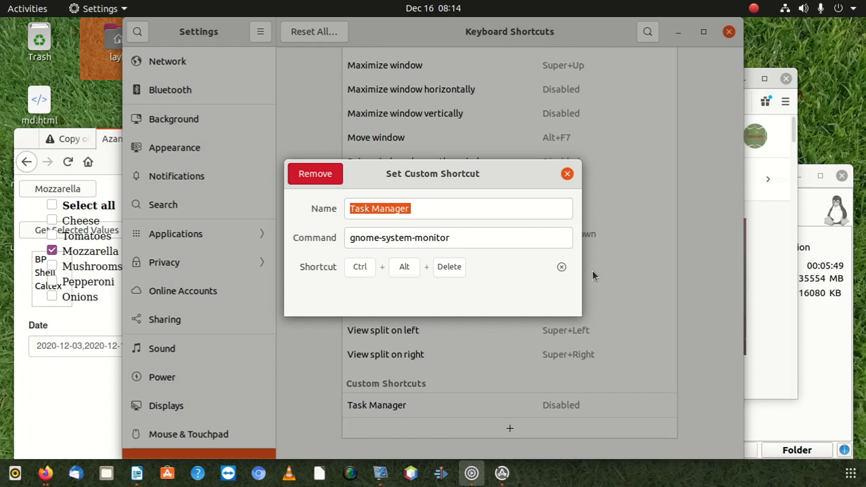
{"action": "left_click", "coordinate": [566, 173]}
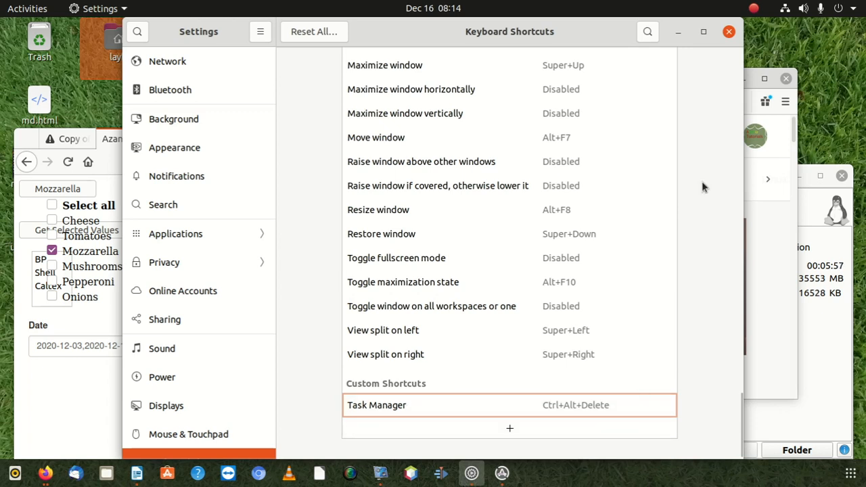
Step: Close Settings and launch System Monitor through the new Task Manager shortcut, placing its window fully on the desktop
{"action": "left_click", "coordinate": [728, 31]}
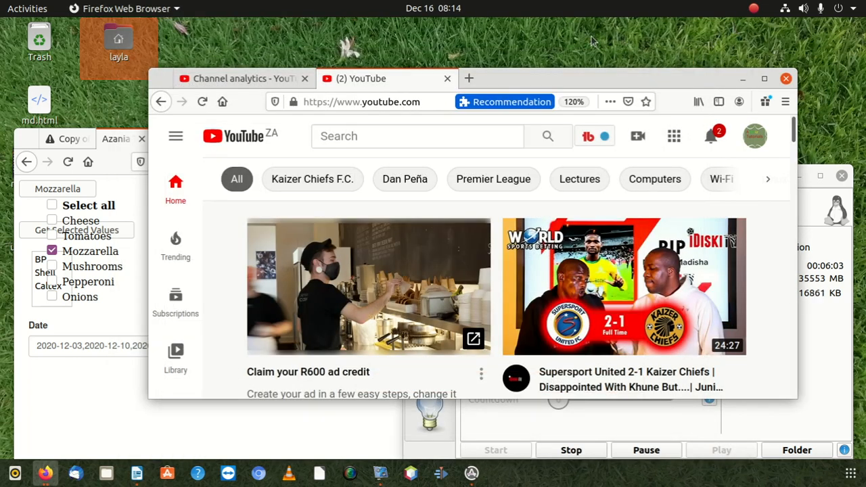
{"action": "key", "text": "ctrl+alt+Delete"}
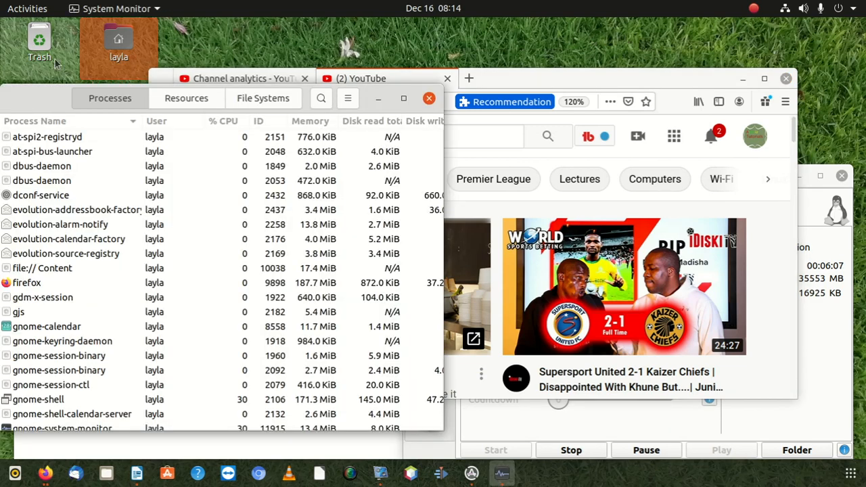
{"action": "left_click_drag", "start_coordinate": [29, 99], "coordinate": [195, 50]}
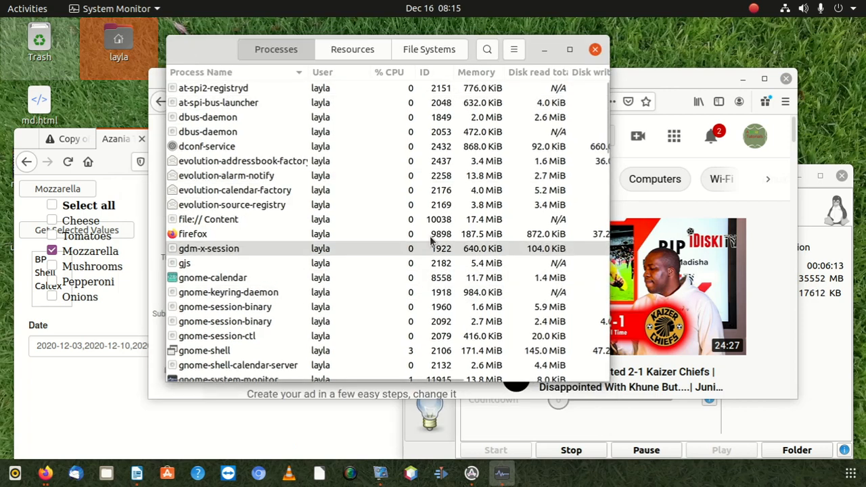
Step: End the firefox process in System Monitor
{"action": "left_click", "coordinate": [276, 234]}
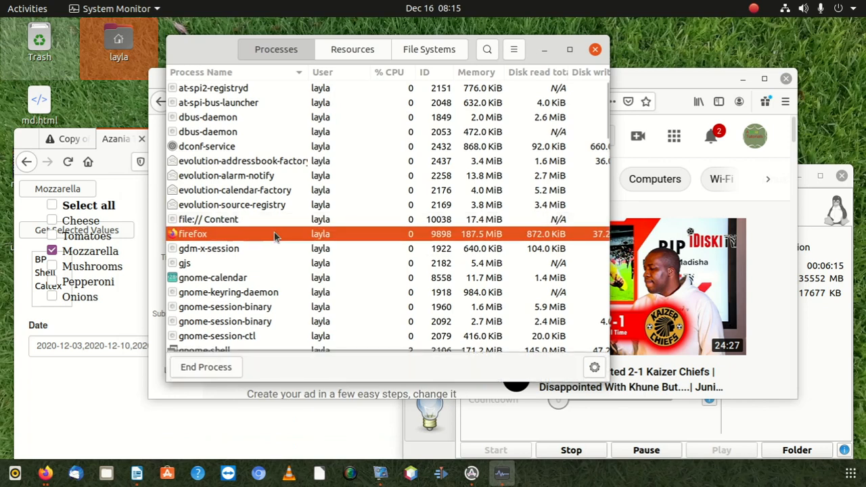
{"action": "left_click", "coordinate": [196, 368]}
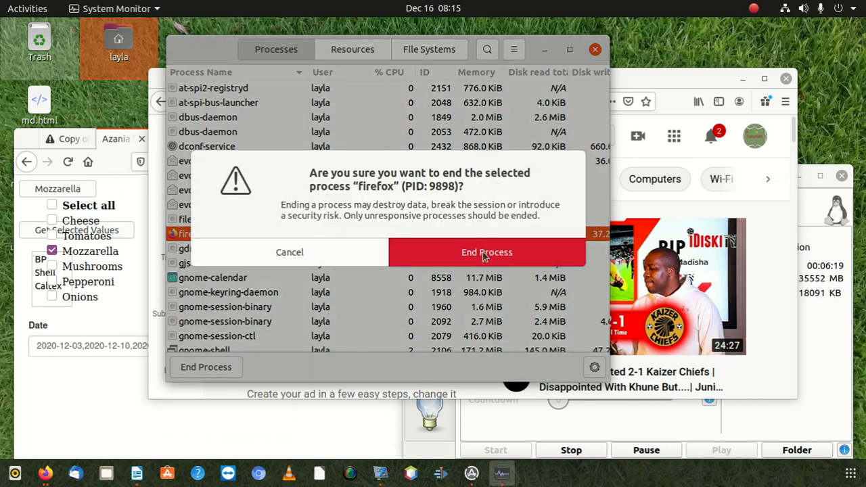
{"action": "left_click", "coordinate": [484, 255]}
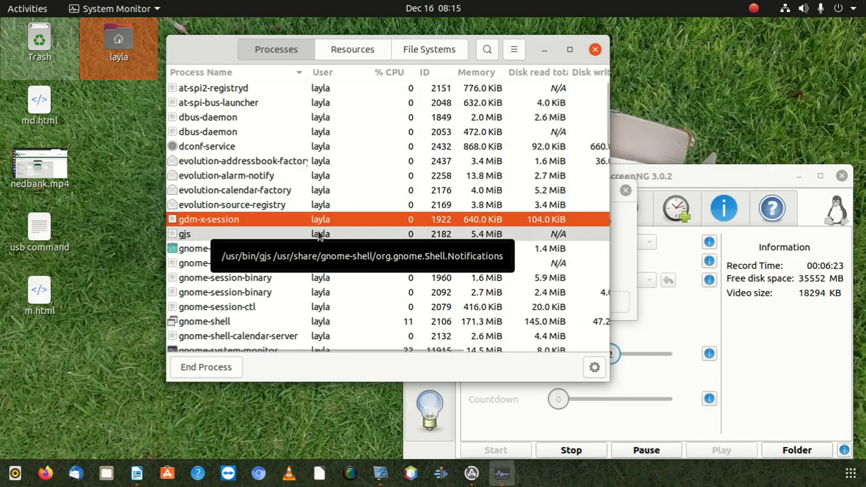
Step: Look through the process list and view the properties of the selected gdm-x-session process
{"action": "scroll", "coordinate": [318, 237], "scroll_direction": "down", "scroll_amount": 5}
{"action": "scroll", "coordinate": [322, 239], "scroll_direction": "down", "scroll_amount": 10}
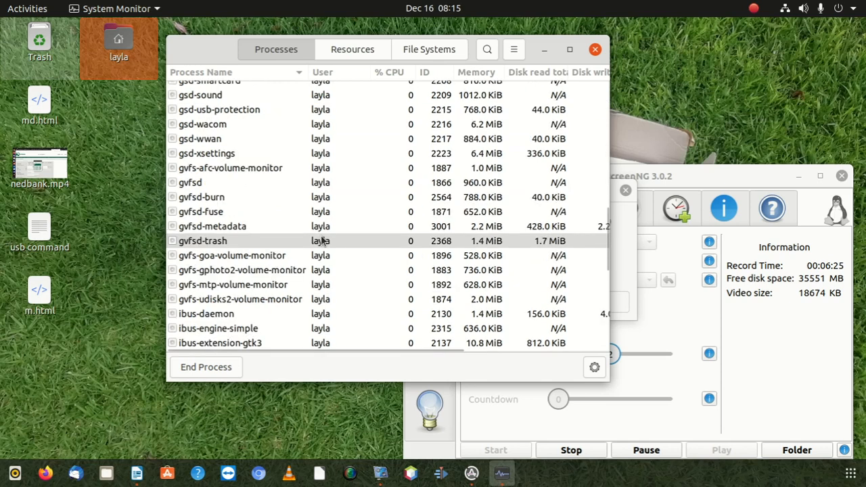
{"action": "scroll", "coordinate": [322, 239], "scroll_direction": "down", "scroll_amount": 2}
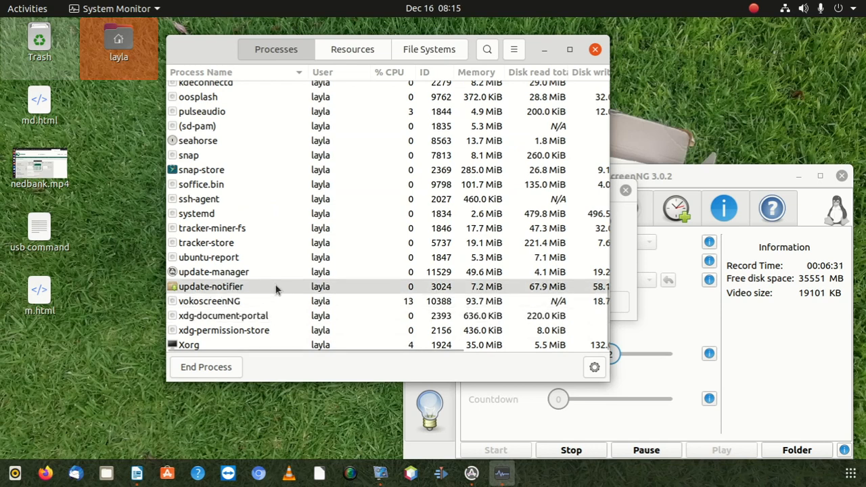
{"action": "left_click", "coordinate": [595, 368]}
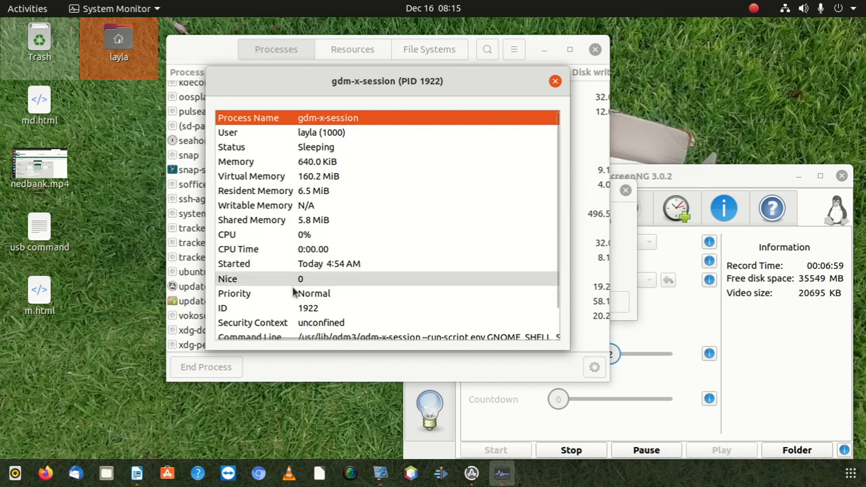
{"action": "scroll", "coordinate": [285, 288], "scroll_direction": "down", "scroll_amount": 2}
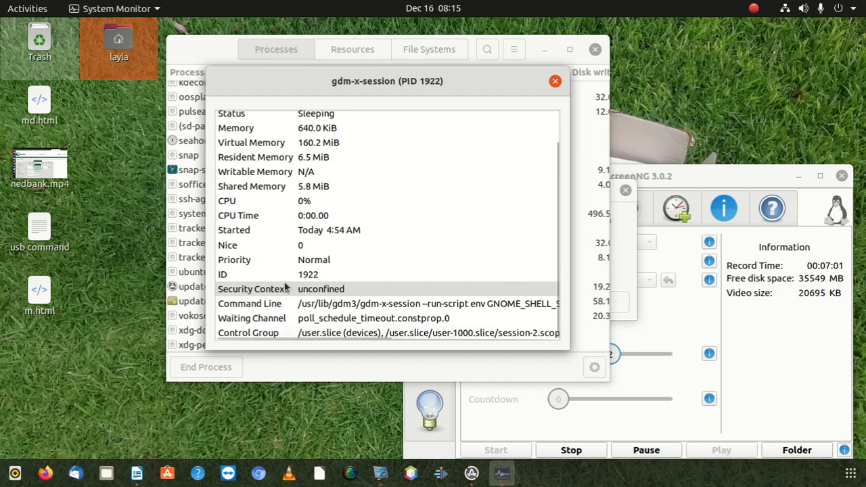
{"action": "left_click", "coordinate": [555, 82]}
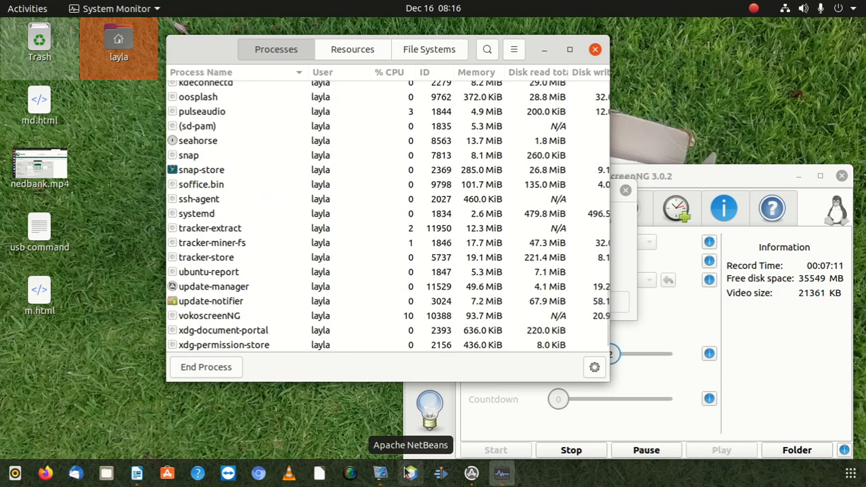
Step: Launch Apache NetBeans and move its window down so the System Monitor process list is uncovered
{"action": "left_click", "coordinate": [407, 473]}
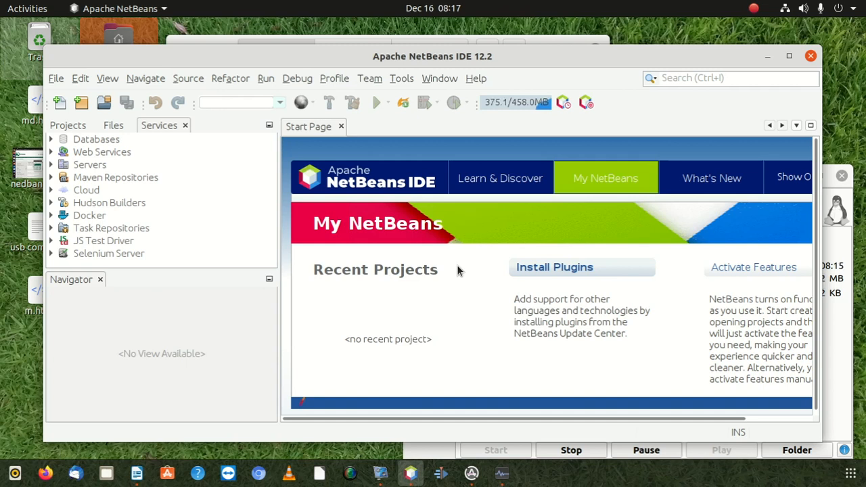
{"action": "left_click_drag", "start_coordinate": [247, 53], "coordinate": [237, 296]}
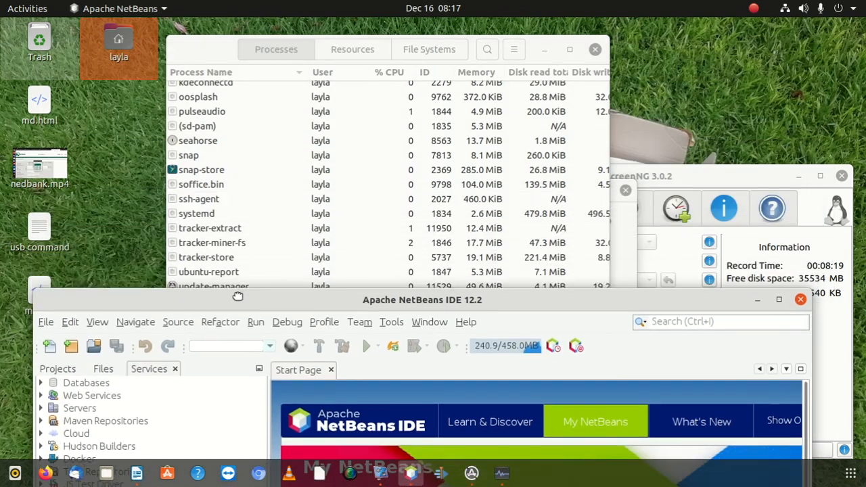
Step: Close System Monitor and reopen it with the Task Manager shortcut
{"action": "left_click", "coordinate": [590, 51]}
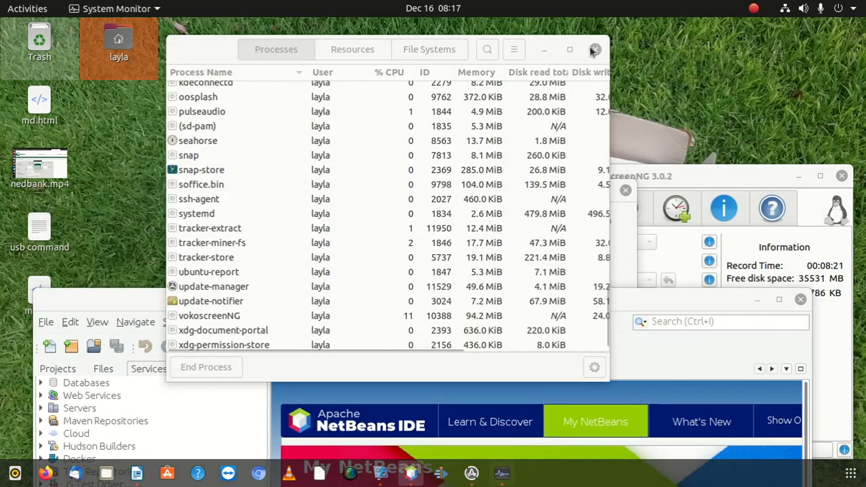
{"action": "left_click", "coordinate": [594, 50]}
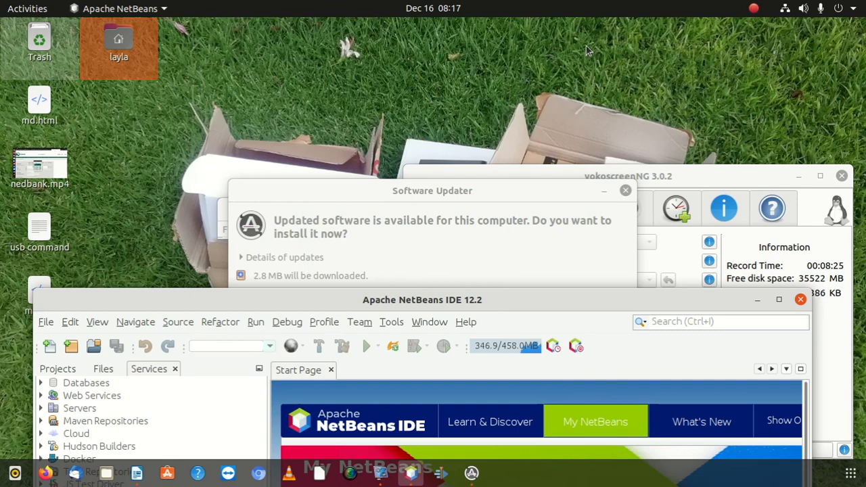
{"action": "key", "text": "ctrl+alt+Delete"}
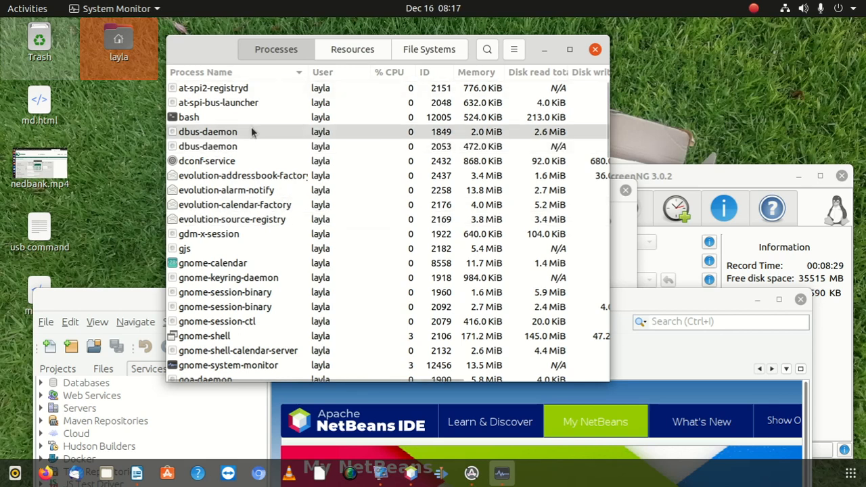
Step: Search the process list for the java process that runs NetBeans and view its full command line
{"action": "scroll", "coordinate": [254, 134], "scroll_direction": "down", "scroll_amount": 3}
{"action": "scroll", "coordinate": [256, 135], "scroll_direction": "down", "scroll_amount": 3}
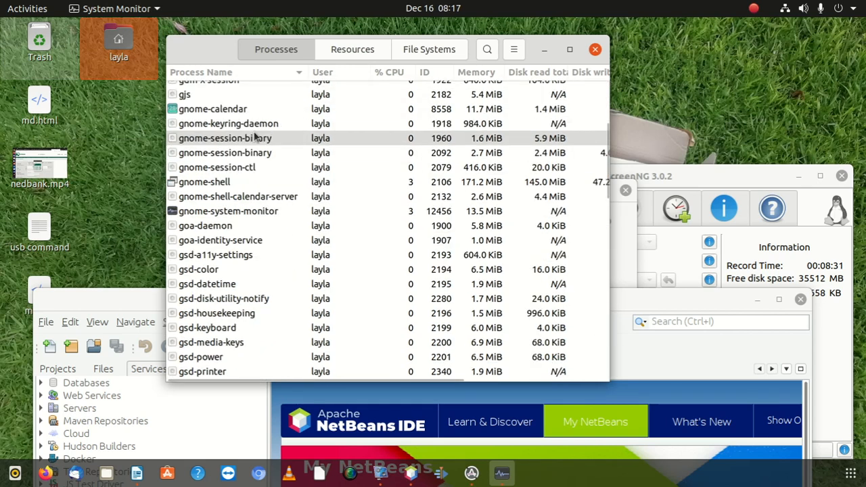
{"action": "scroll", "coordinate": [256, 137], "scroll_direction": "down", "scroll_amount": 5}
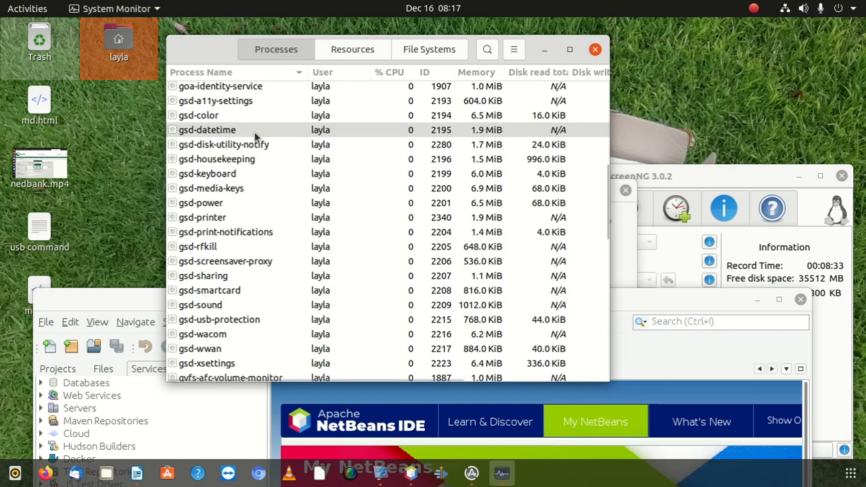
{"action": "scroll", "coordinate": [255, 137], "scroll_direction": "down", "scroll_amount": 10}
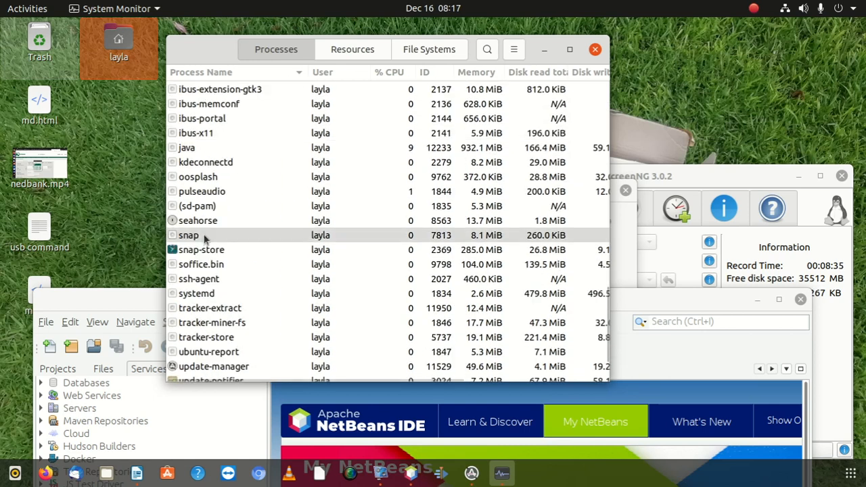
{"action": "mouse_move", "coordinate": [229, 145]}
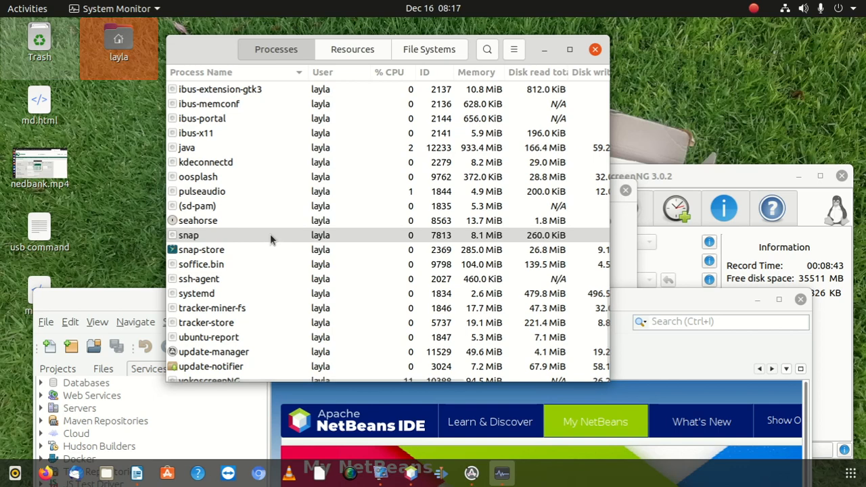
{"action": "scroll", "coordinate": [270, 233], "scroll_direction": "down", "scroll_amount": 2}
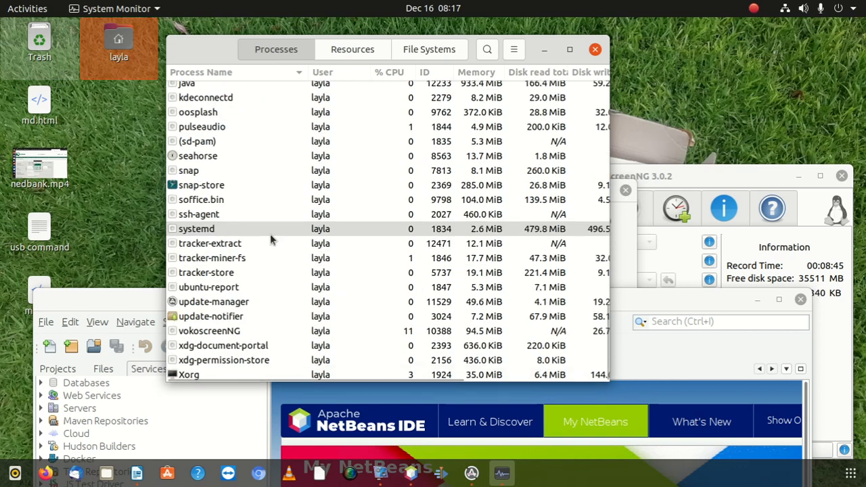
{"action": "scroll", "coordinate": [263, 273], "scroll_direction": "up", "scroll_amount": 5}
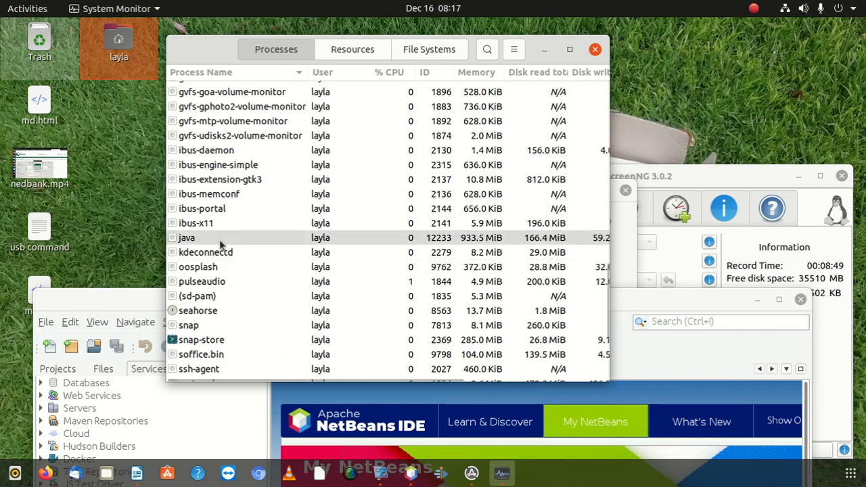
{"action": "mouse_move", "coordinate": [221, 243]}
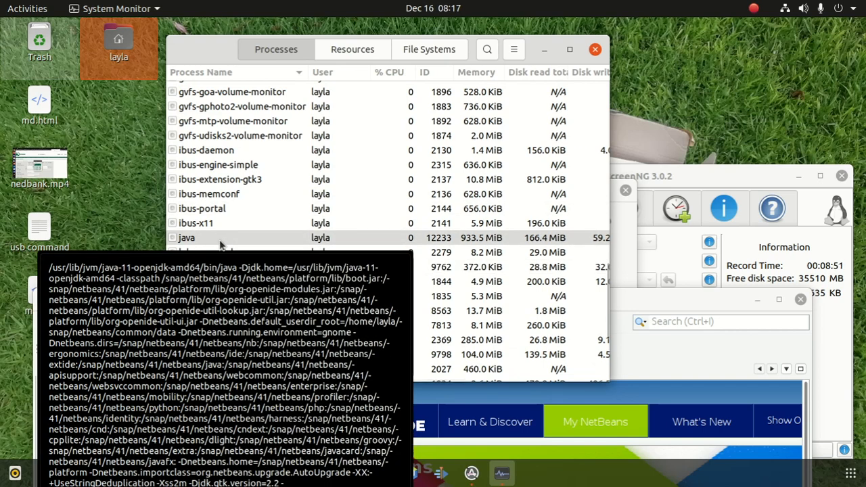
Step: Return to the start of the process list and view the CPU, memory and network history graphs
{"action": "scroll", "coordinate": [232, 203], "scroll_direction": "up", "scroll_amount": 1}
{"action": "scroll", "coordinate": [230, 203], "scroll_direction": "up", "scroll_amount": 3}
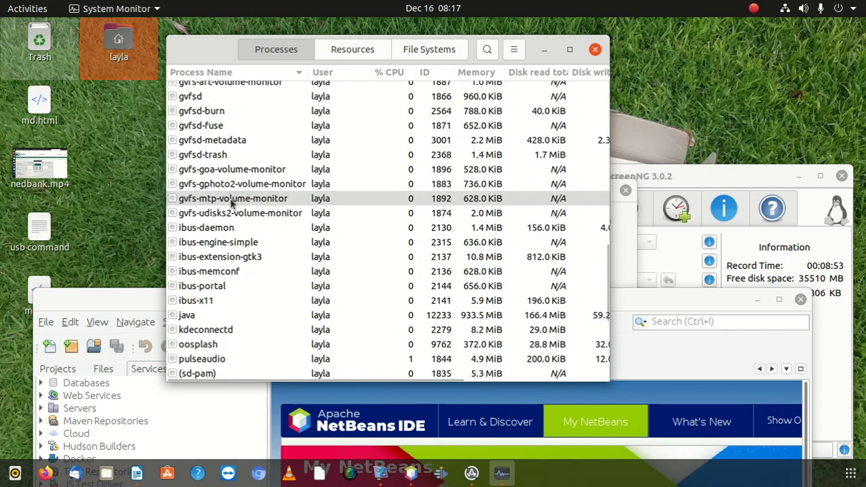
{"action": "scroll", "coordinate": [230, 203], "scroll_direction": "up", "scroll_amount": 3}
{"action": "scroll", "coordinate": [230, 203], "scroll_direction": "up", "scroll_amount": 5}
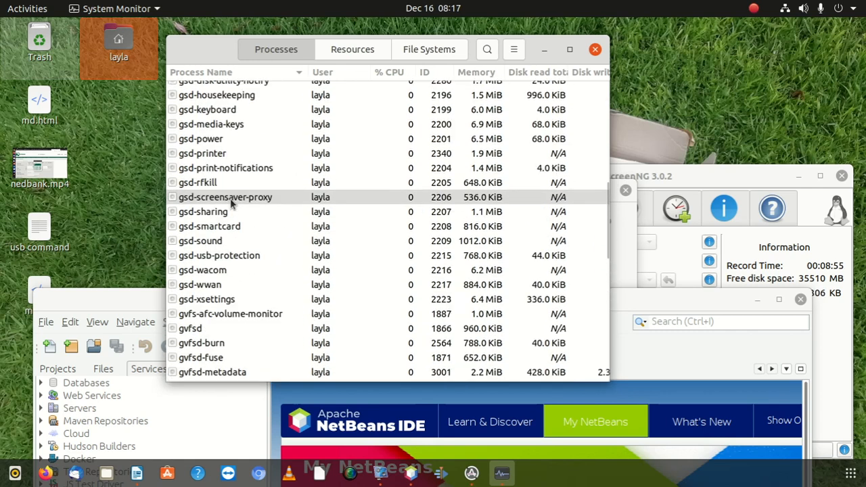
{"action": "scroll", "coordinate": [230, 202], "scroll_direction": "up", "scroll_amount": 4}
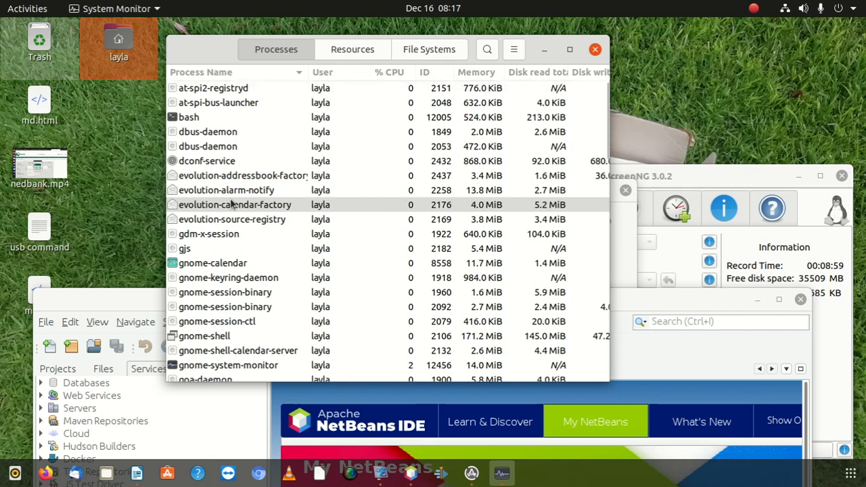
{"action": "left_click", "coordinate": [349, 48]}
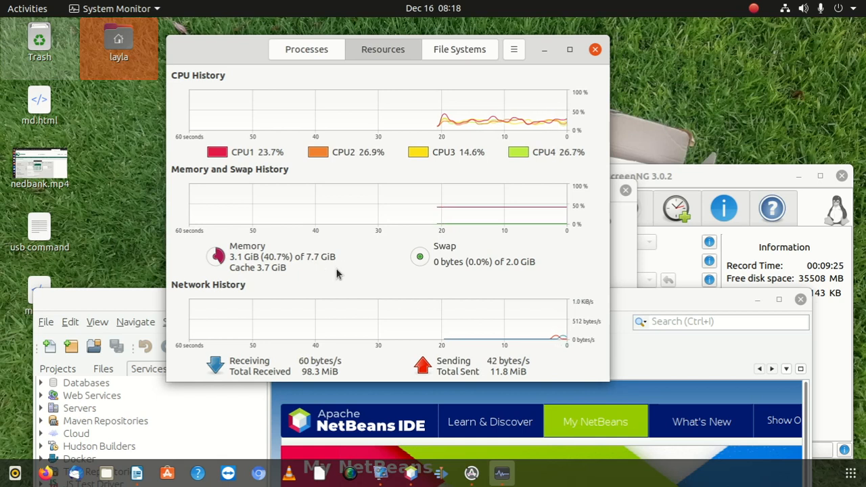
Step: Close Apache NetBeans and System Monitor
{"action": "left_click_drag", "start_coordinate": [128, 306], "coordinate": [127, 246]}
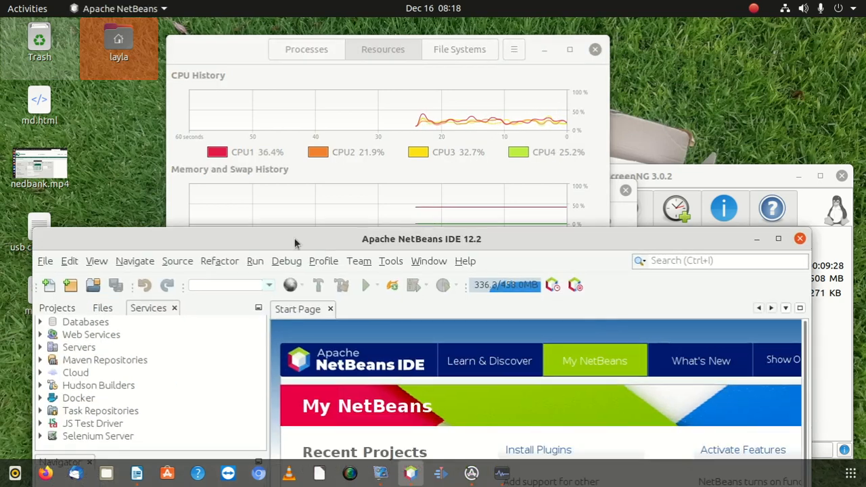
{"action": "left_click", "coordinate": [799, 239]}
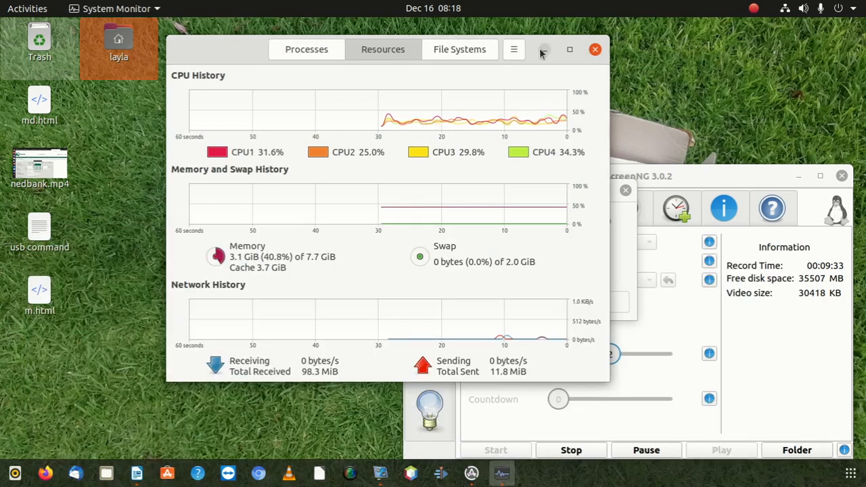
{"action": "left_click", "coordinate": [595, 49]}
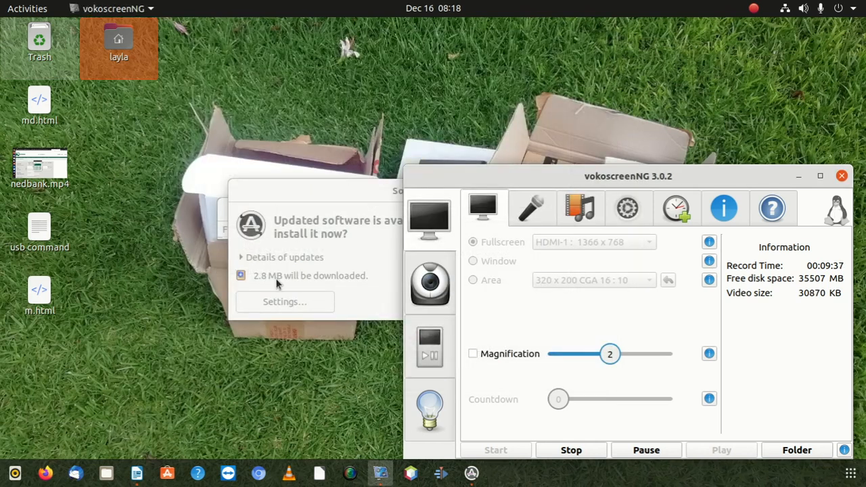
Step: Move the Software Updater window aside to uncover the LibreOffice Writer window, and reopen System Monitor with the Task Manager shortcut
{"action": "left_click", "coordinate": [323, 194]}
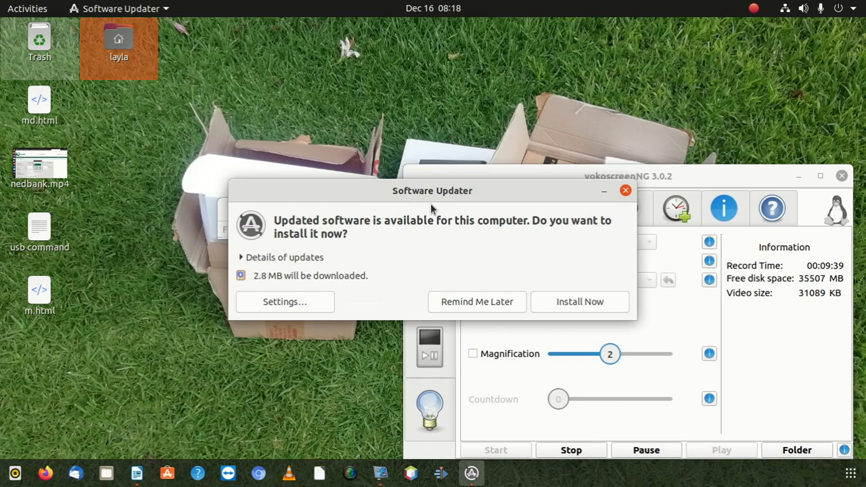
{"action": "left_click", "coordinate": [472, 307]}
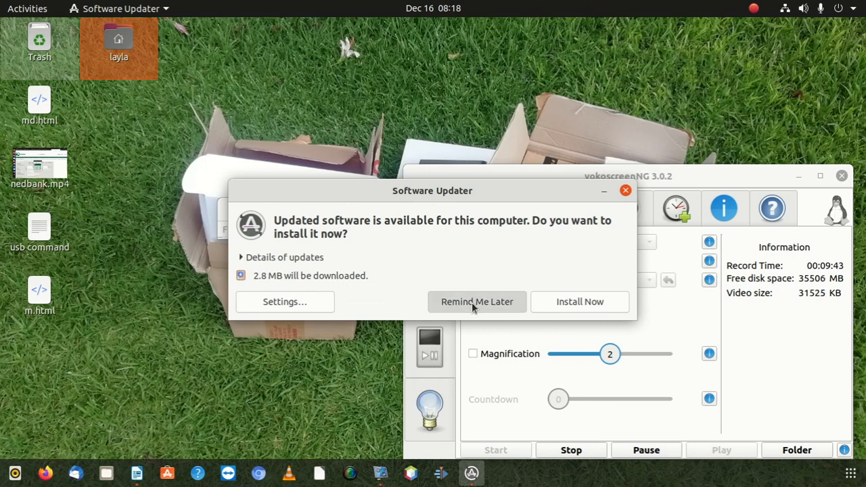
{"action": "left_click_drag", "start_coordinate": [376, 191], "coordinate": [231, 251]}
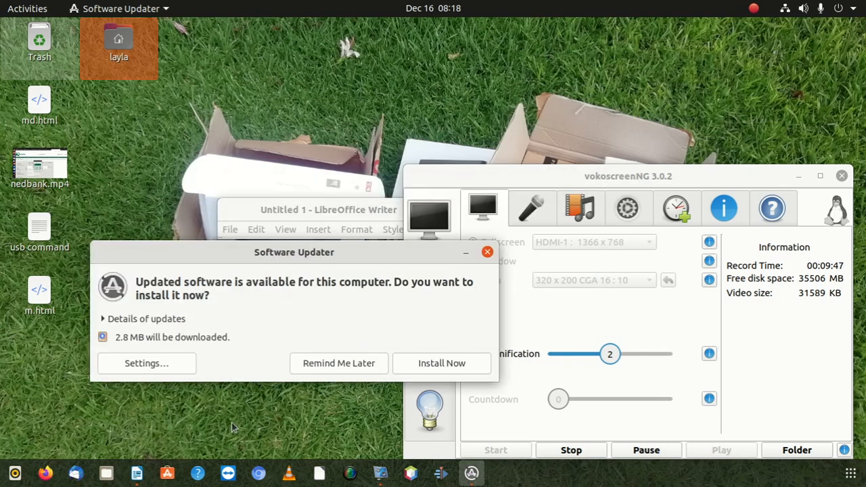
{"action": "key", "text": "ctrl+alt+Delete"}
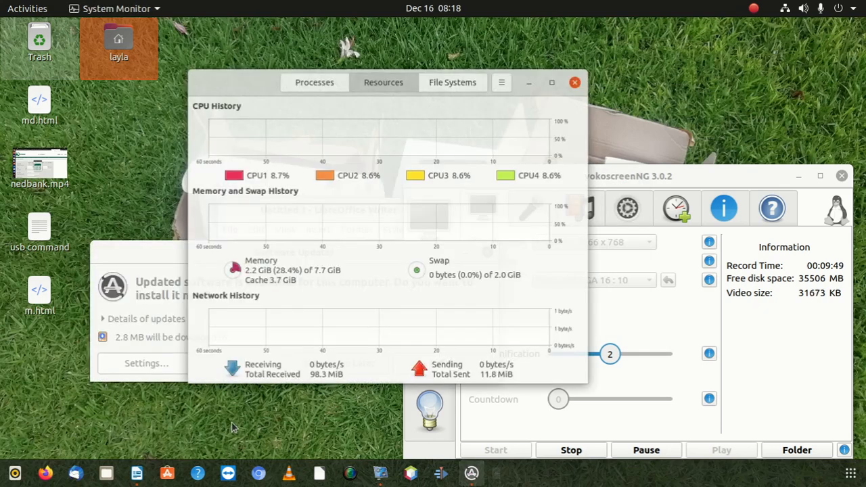